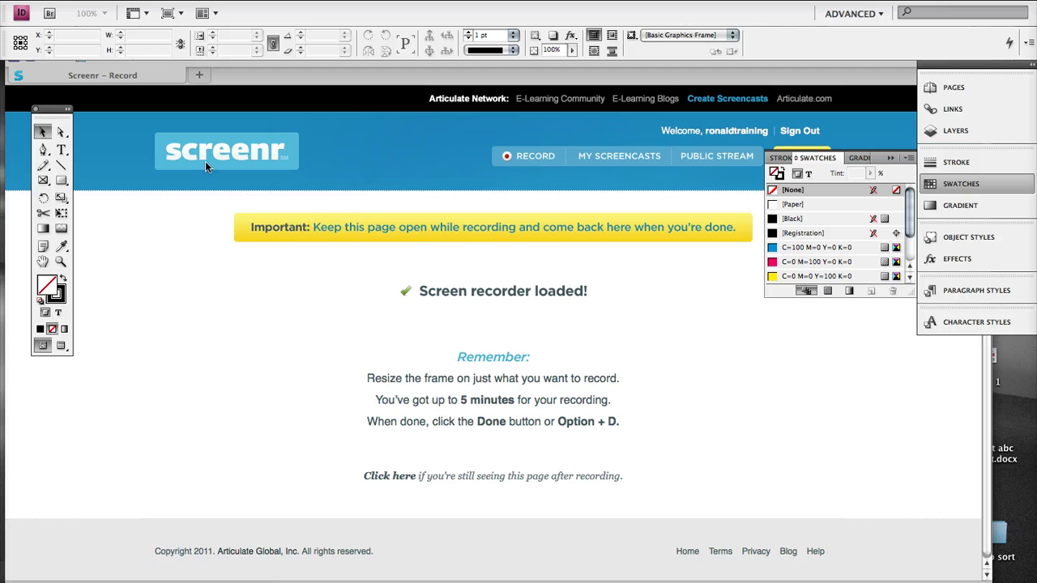
Create a single-page A4 landscape document with facing pages off and all margins at 0 mm.
{"action": "key", "text": "m"}
{"action": "left_click", "coordinate": [109, 0]}
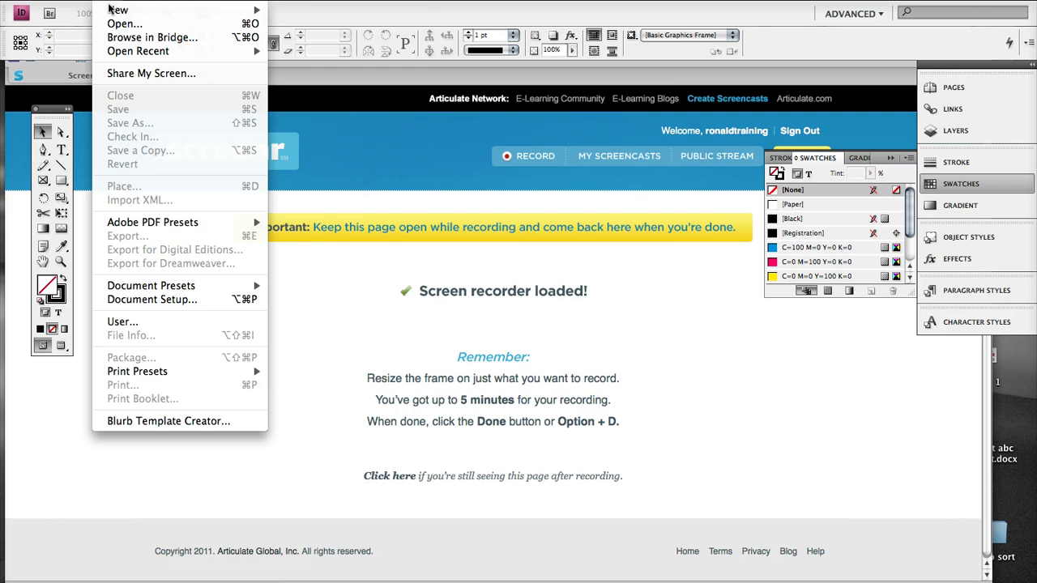
{"action": "mouse_move", "coordinate": [121, 10]}
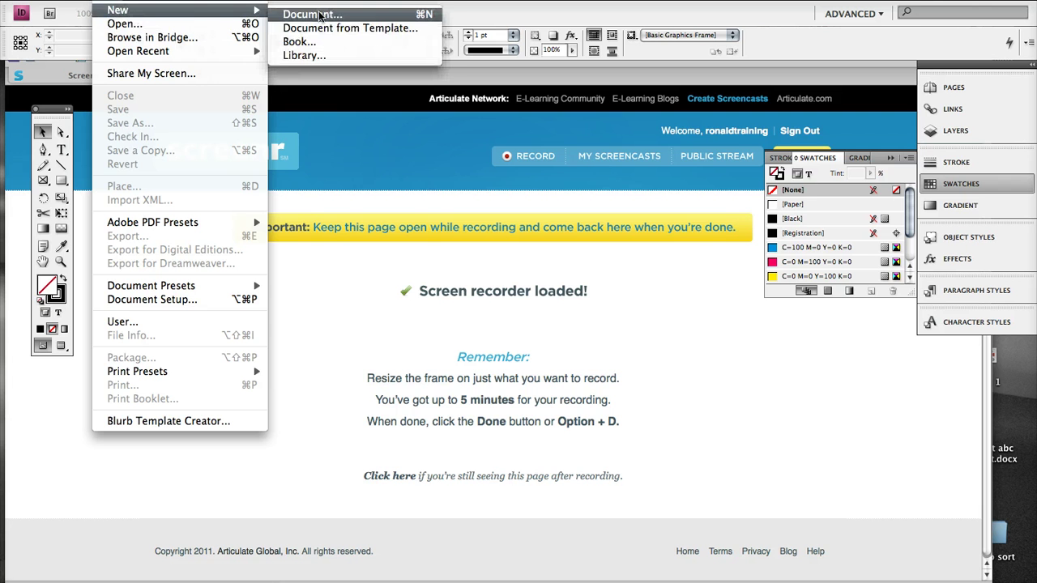
{"action": "left_click", "coordinate": [320, 15]}
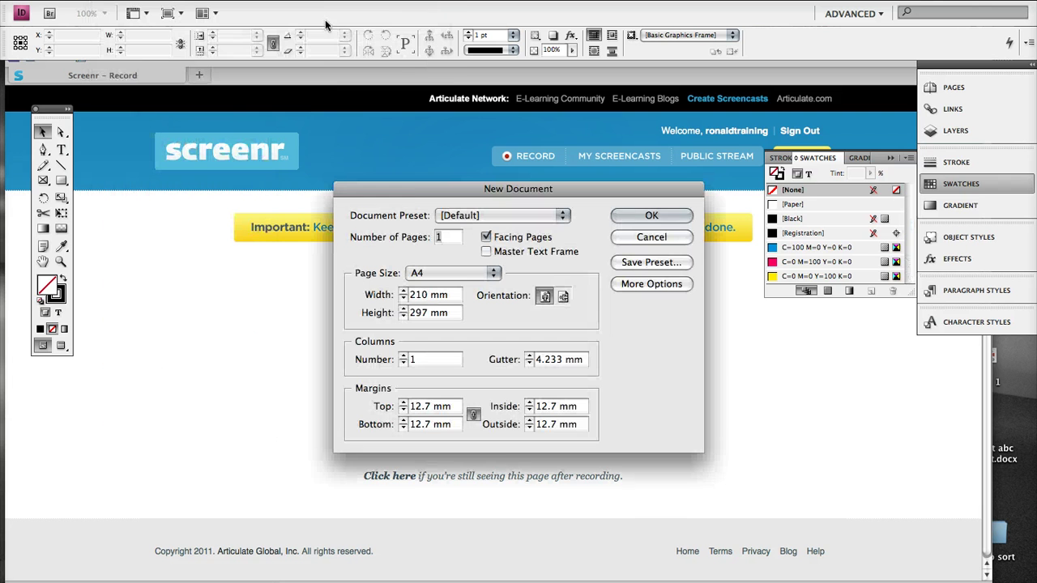
{"action": "left_click", "coordinate": [505, 233]}
{"action": "left_click", "coordinate": [563, 296]}
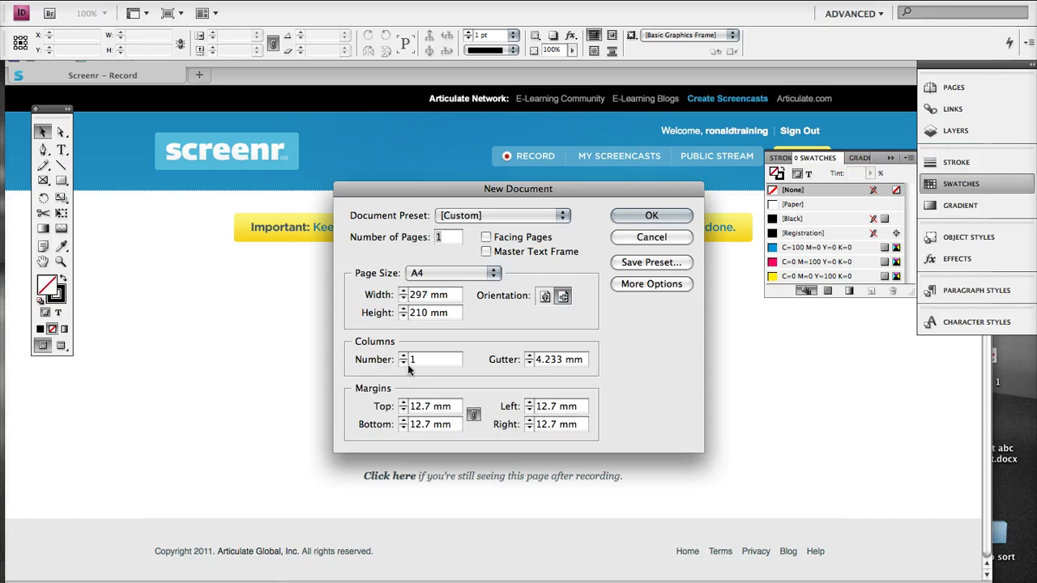
{"action": "double_click", "coordinate": [418, 406]}
{"action": "type", "text": "0"}
{"action": "left_click", "coordinate": [475, 415]}
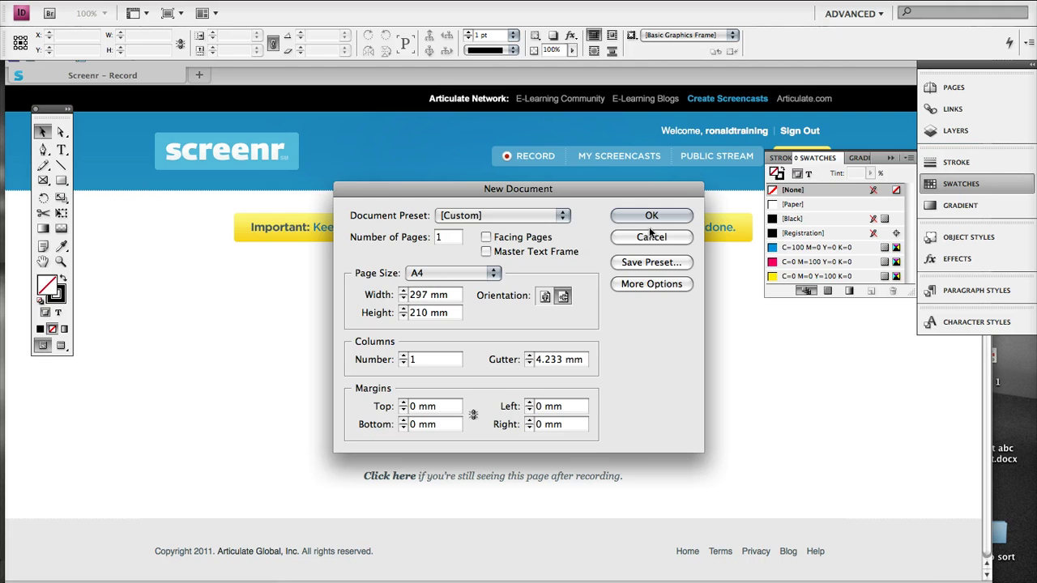
{"action": "left_click", "coordinate": [651, 216]}
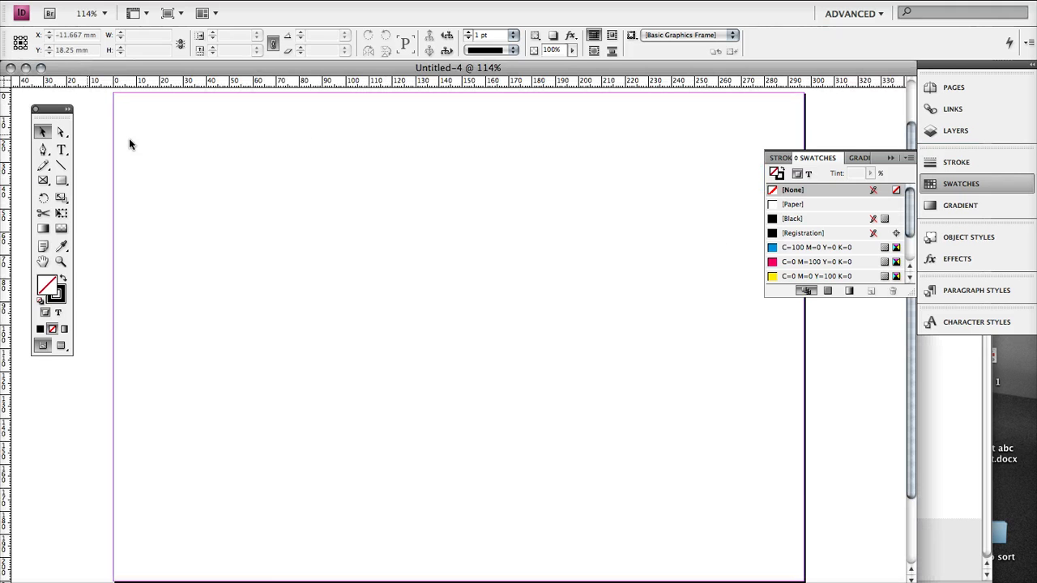
In Document Setup, set a 3 mm bleed and a 20 mm slug on all four sides.
{"action": "mouse_move", "coordinate": [238, 147]}
{"action": "left_mouse_down"}
{"action": "mouse_move", "coordinate": [278, 181]}
{"action": "mouse_move", "coordinate": [248, 145]}
{"action": "left_mouse_up"}
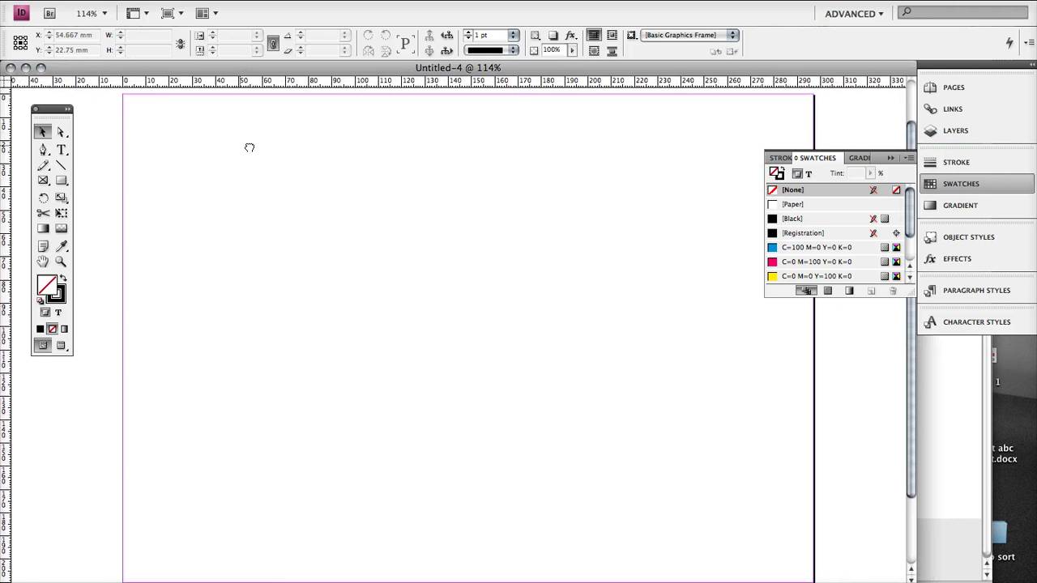
{"action": "left_click", "coordinate": [114, 0]}
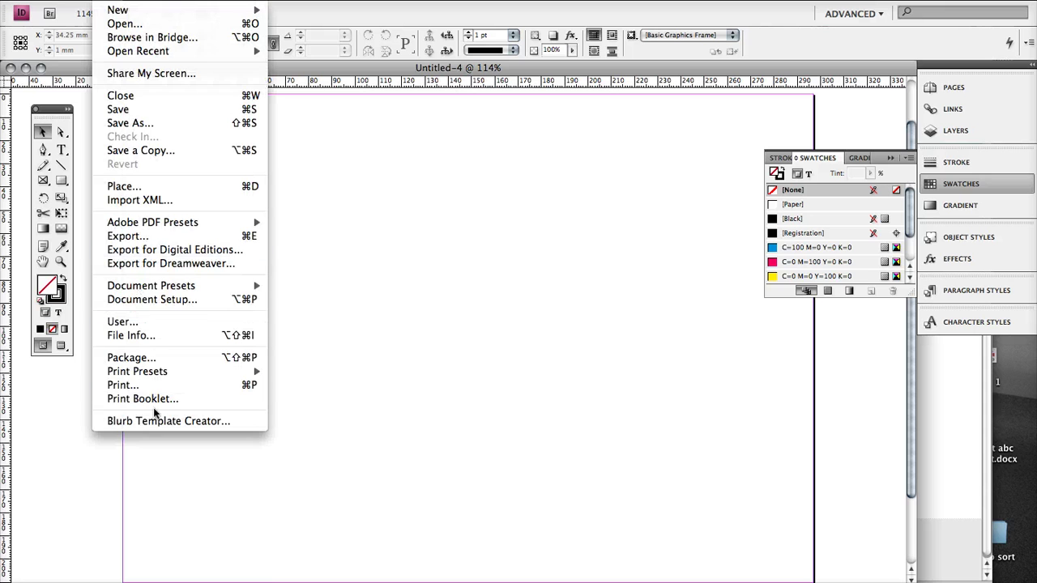
{"action": "left_click", "coordinate": [152, 299]}
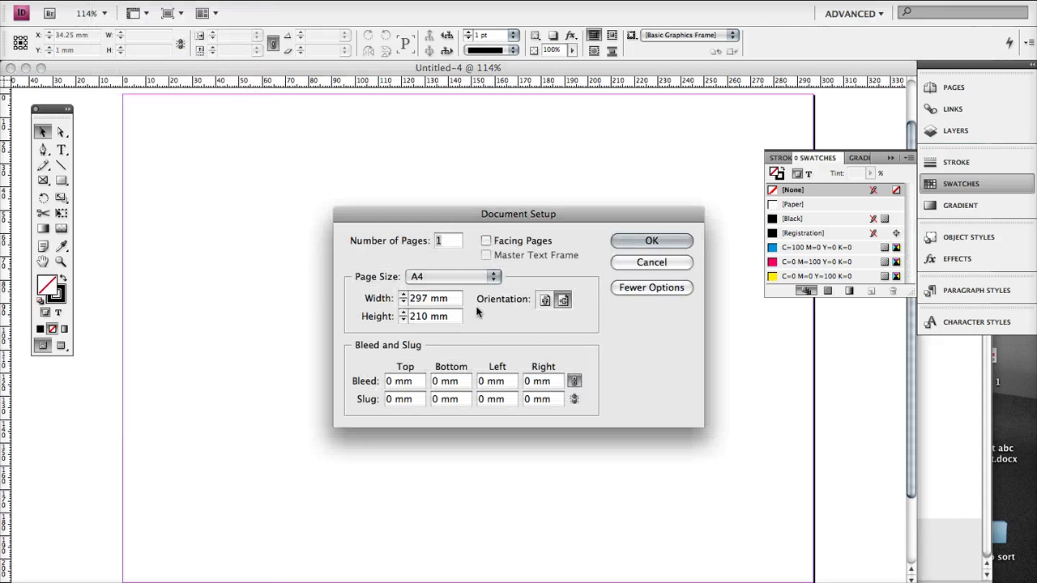
{"action": "triple_click", "coordinate": [409, 384]}
{"action": "type", "text": "3 mm"}
{"action": "left_click", "coordinate": [574, 381]}
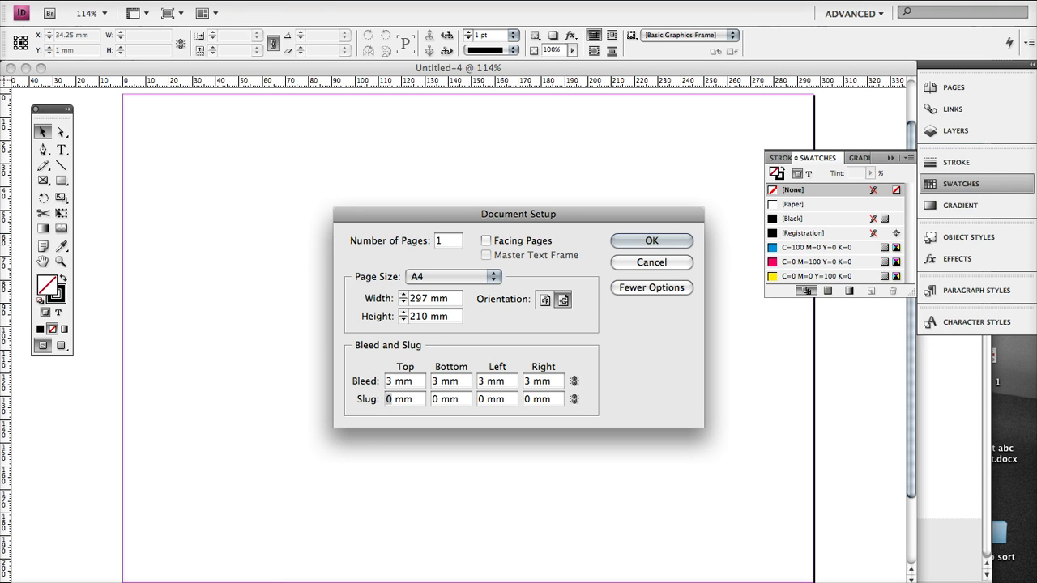
{"action": "type", "text": "20"}
{"action": "left_click", "coordinate": [574, 399]}
{"action": "left_click", "coordinate": [651, 241]}
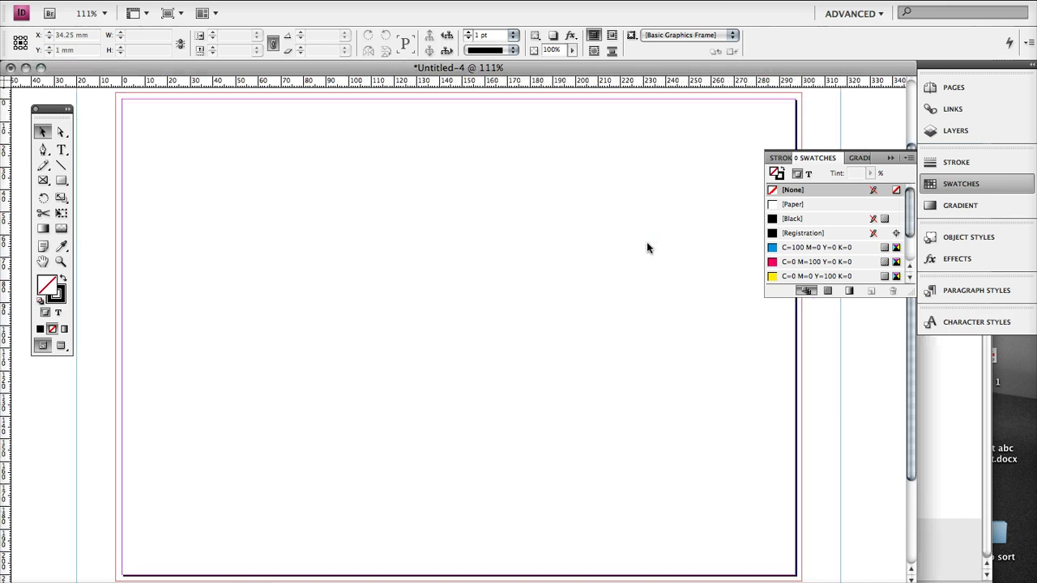
Place two vertical ruler guides, at 98 mm and 197 mm, for the folds.
{"action": "scroll", "coordinate": [328, 242], "scroll_direction": "down", "scroll_amount": 1}
{"action": "left_click_drag", "start_coordinate": [340, 243], "coordinate": [309, 230]}
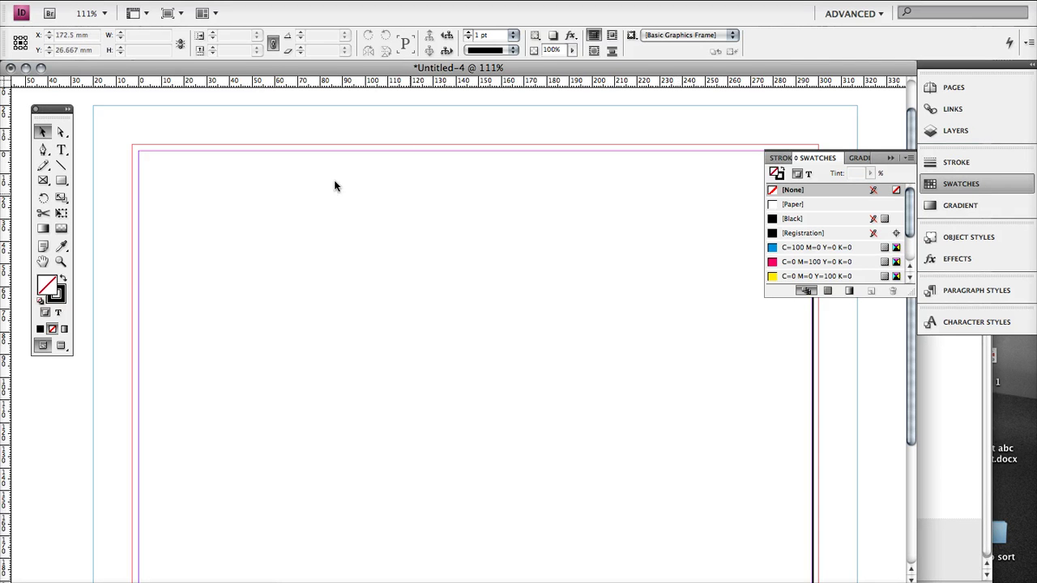
{"action": "left_click_drag", "start_coordinate": [5, 139], "coordinate": [365, 130]}
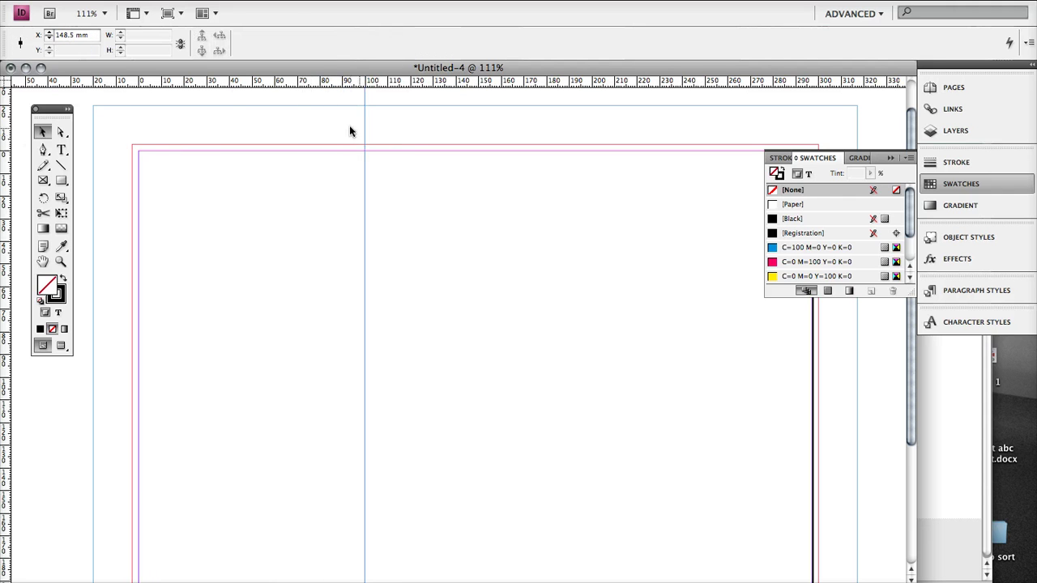
{"action": "double_click", "coordinate": [67, 35]}
{"action": "type", "text": "98"}
{"action": "key", "text": "Return"}
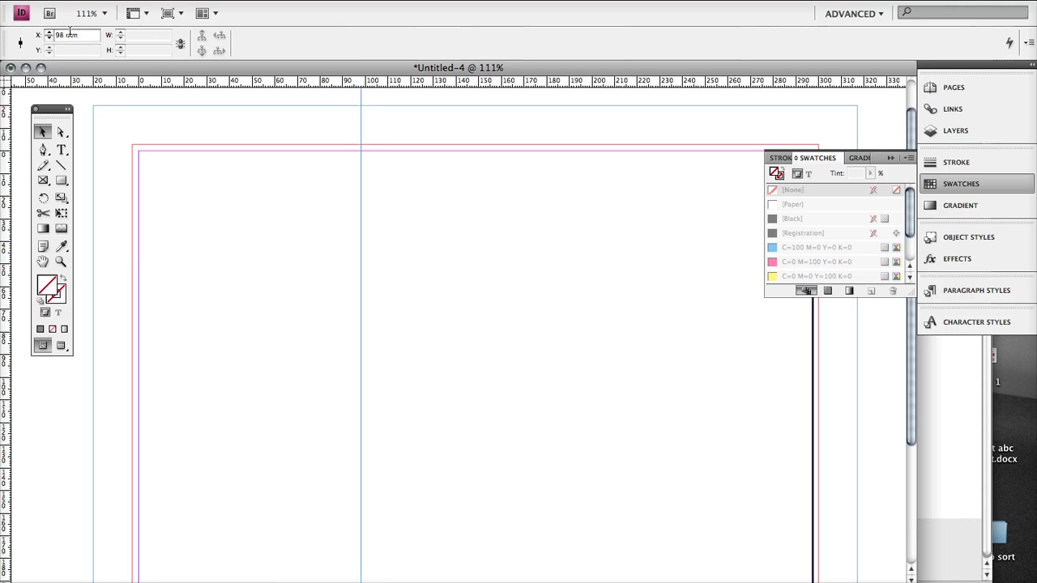
{"action": "left_click_drag", "start_coordinate": [6, 92], "coordinate": [640, 129]}
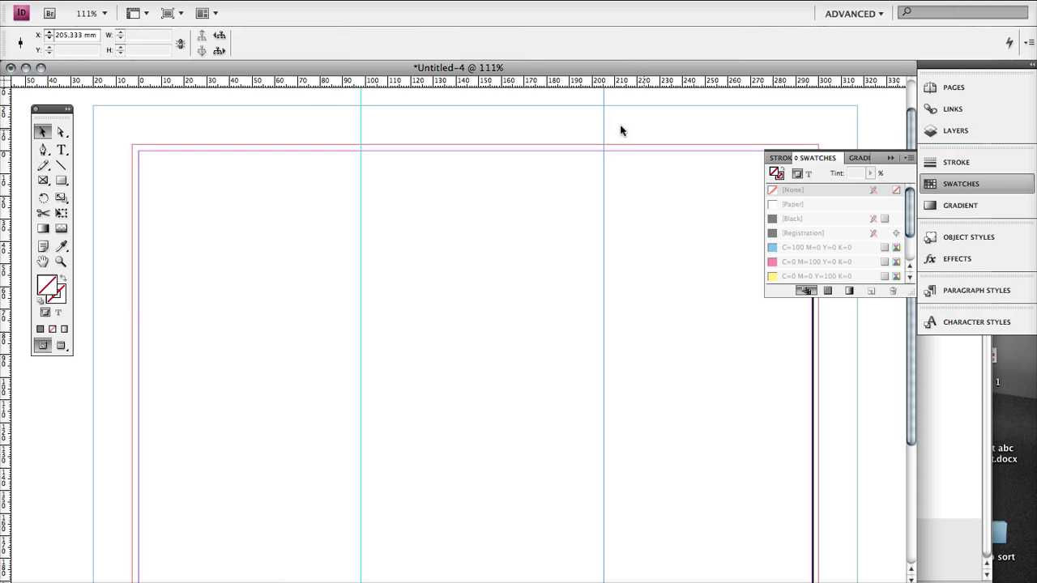
{"action": "double_click", "coordinate": [70, 35]}
{"action": "type", "text": "197"}
{"action": "key", "text": "Return"}
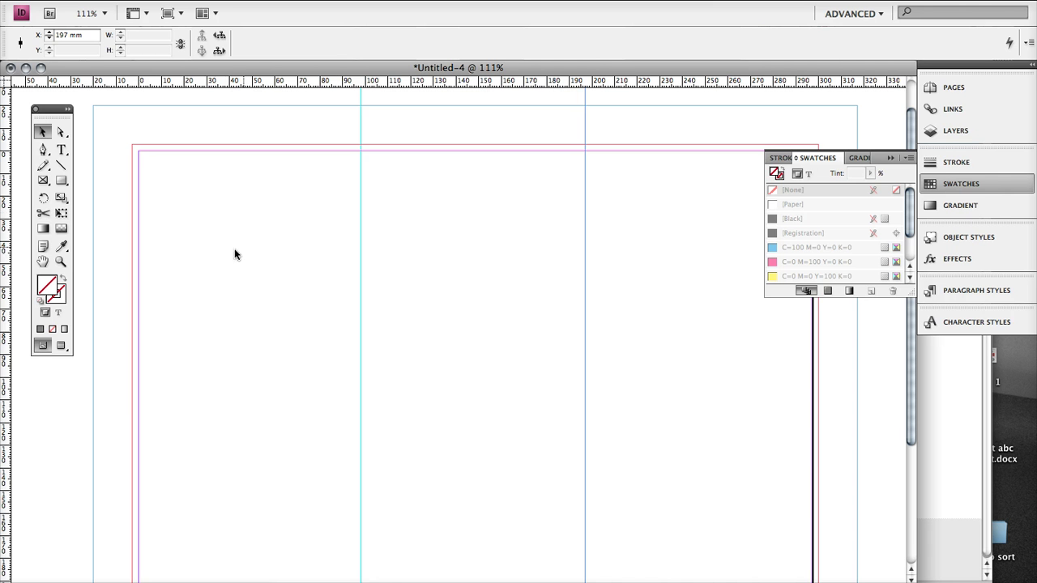
Add a second page to the document and go to it.
{"action": "left_click", "coordinate": [947, 88]}
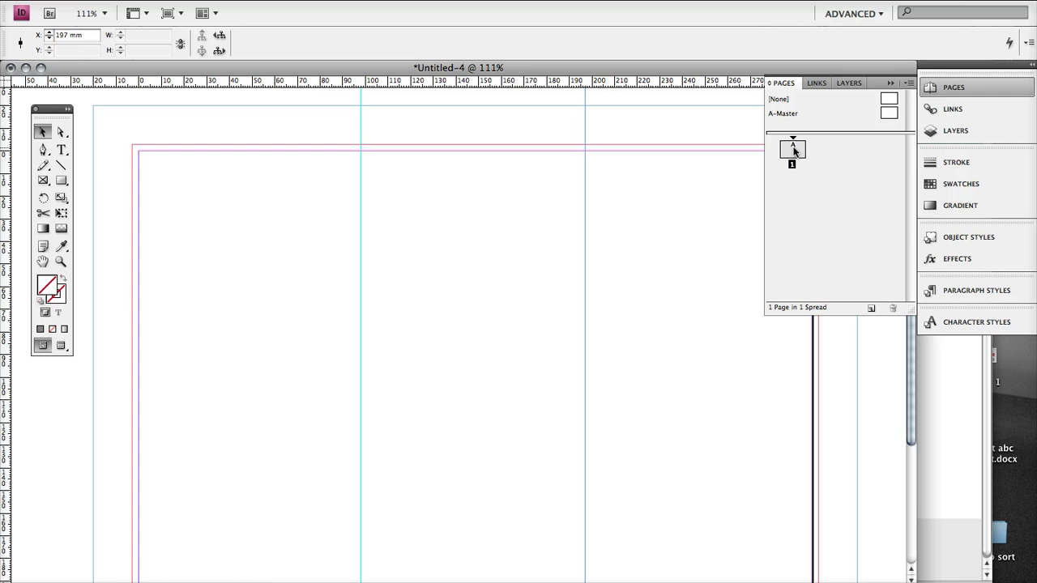
{"action": "left_click", "coordinate": [871, 307]}
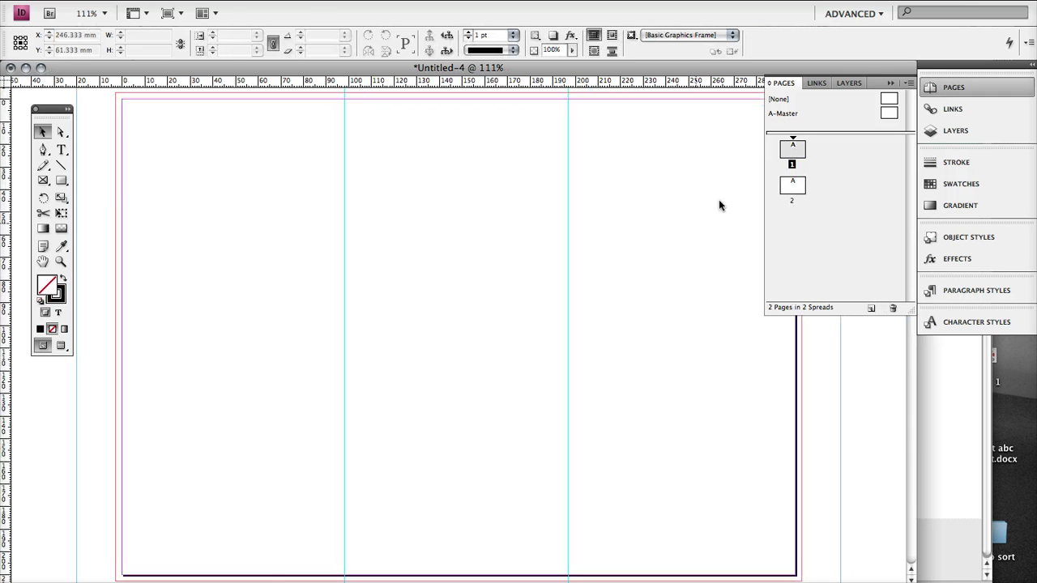
{"action": "double_click", "coordinate": [790, 188]}
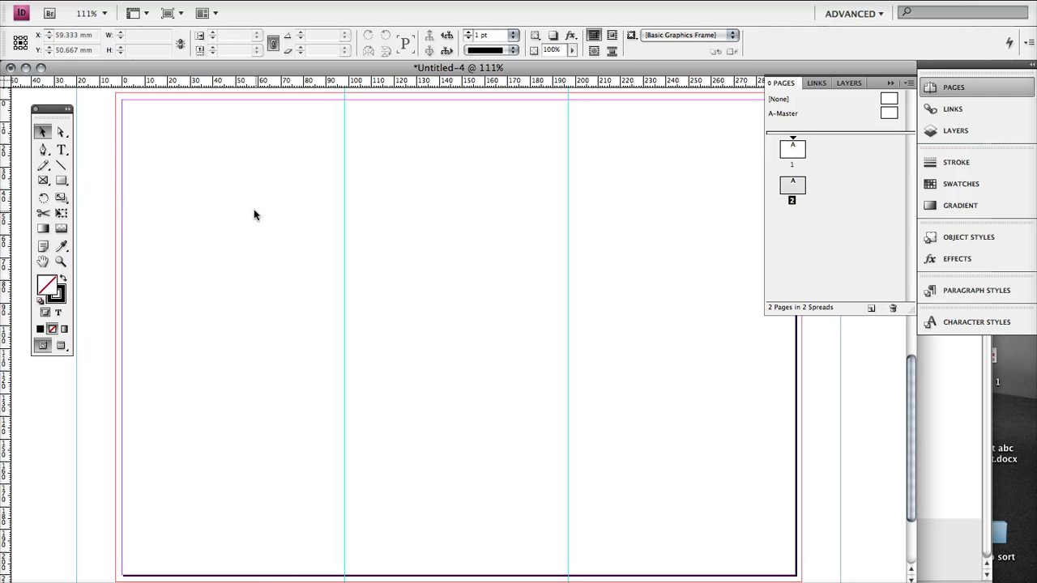
Reposition page 2's fold guides to 100 mm and 199 mm.
{"action": "scroll", "coordinate": [243, 202], "scroll_direction": "up", "scroll_amount": 2}
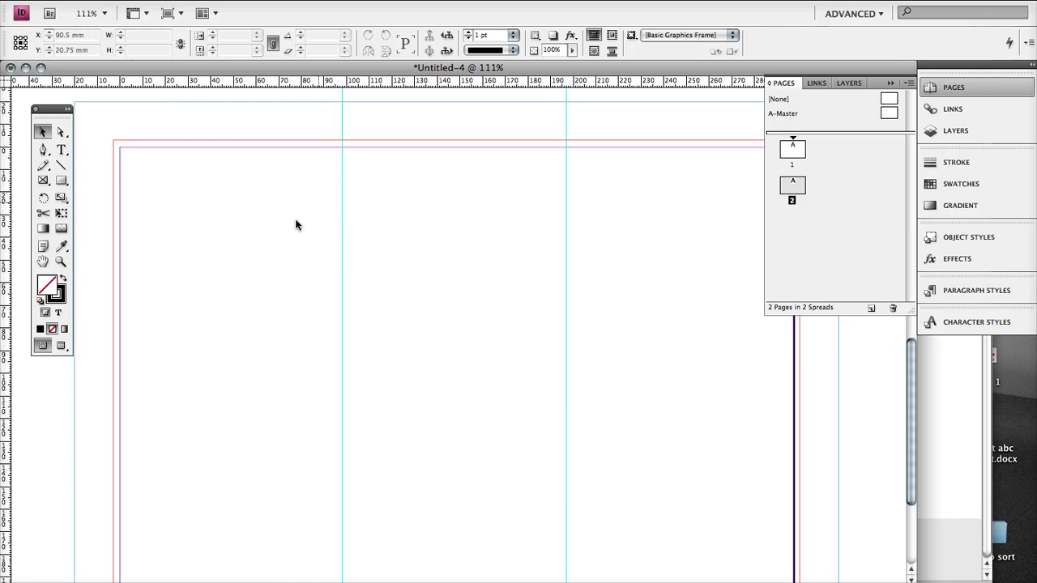
{"action": "left_click_drag", "start_coordinate": [289, 219], "coordinate": [372, 257]}
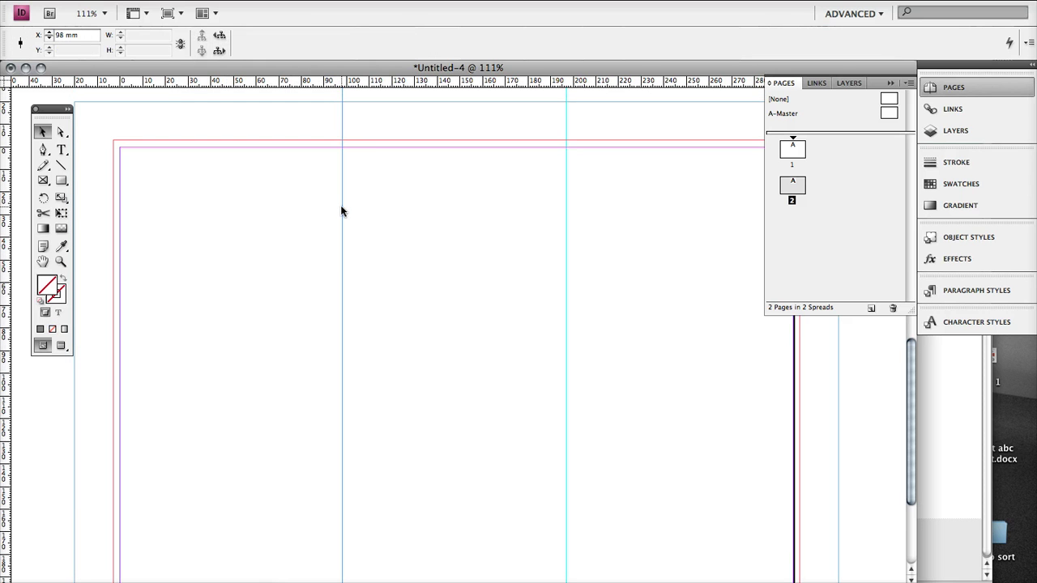
{"action": "left_click_drag", "start_coordinate": [341, 211], "coordinate": [340, 108]}
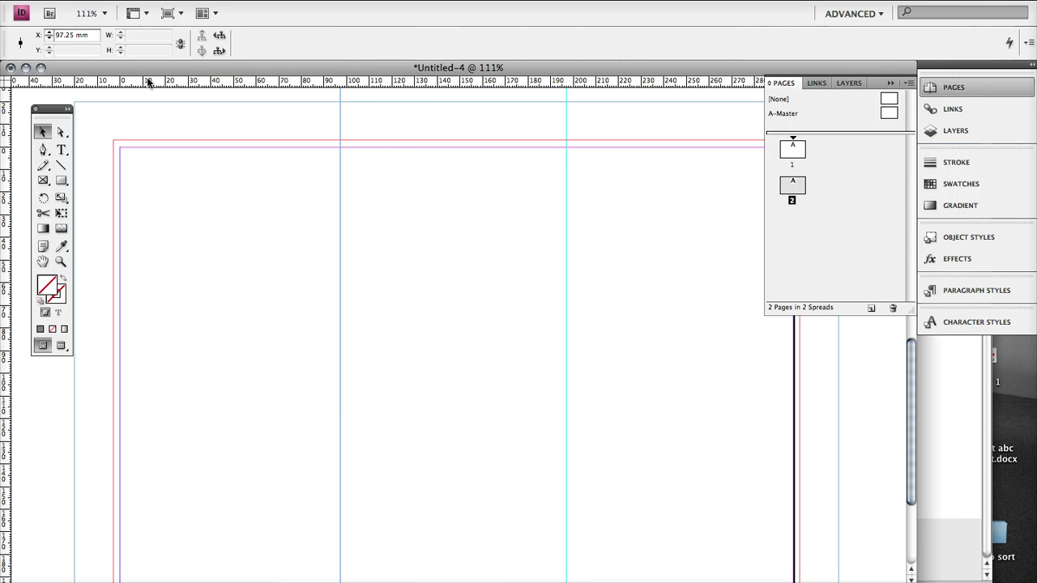
{"action": "type", "text": "1"}
{"action": "type", "text": "00"}
{"action": "key", "text": "Return"}
{"action": "left_click_drag", "start_coordinate": [526, 256], "coordinate": [526, 255]}
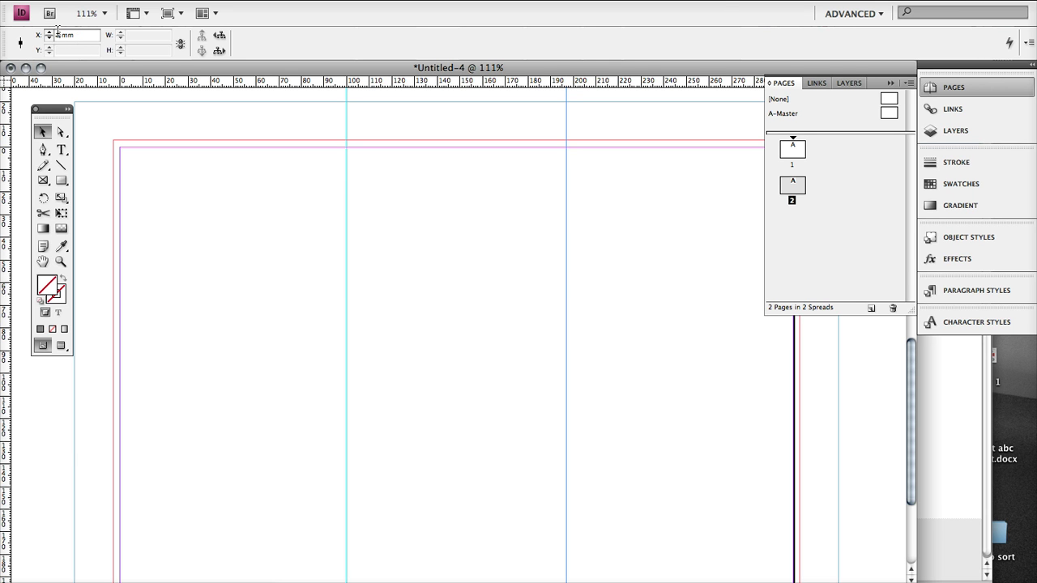
{"action": "key", "text": "Return"}
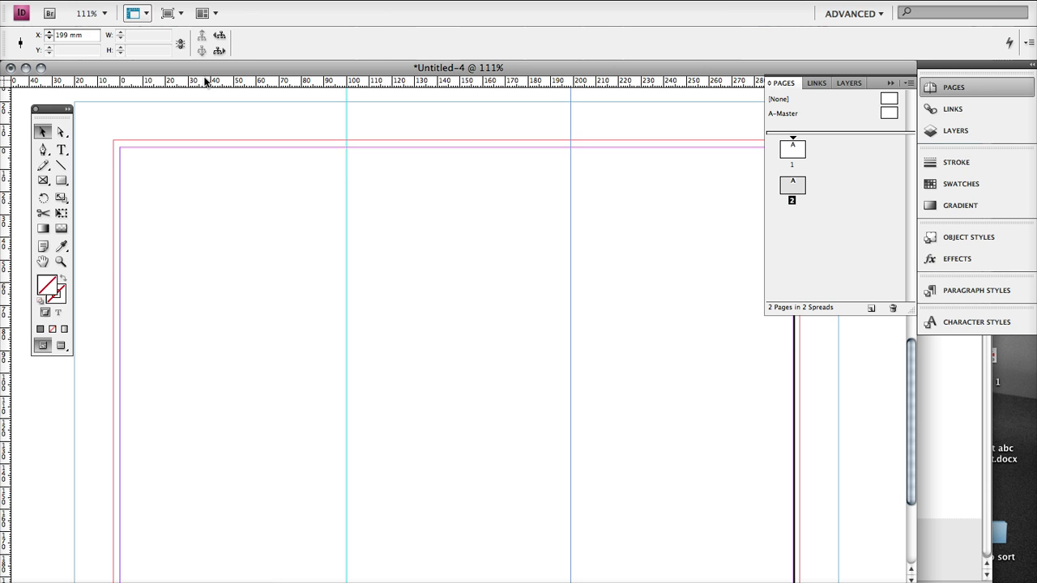
Zoom in on page 1's top edge and switch to Preview mode to hide guides.
{"action": "left_click", "coordinate": [451, 331]}
{"action": "scroll", "coordinate": [525, 207], "scroll_direction": "up", "scroll_amount": 10}
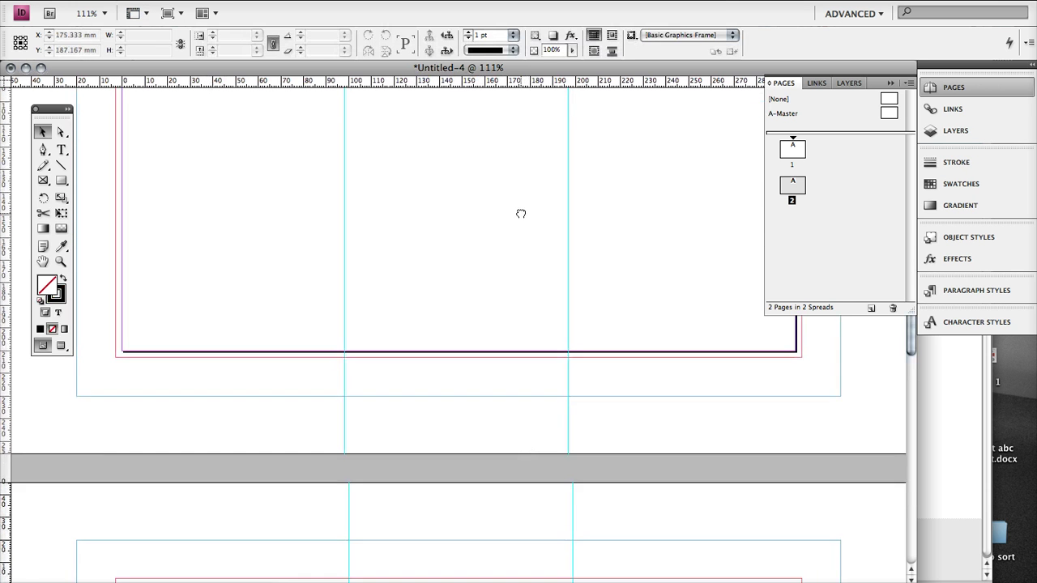
{"action": "left_click_drag", "start_coordinate": [522, 403], "coordinate": [503, 206]}
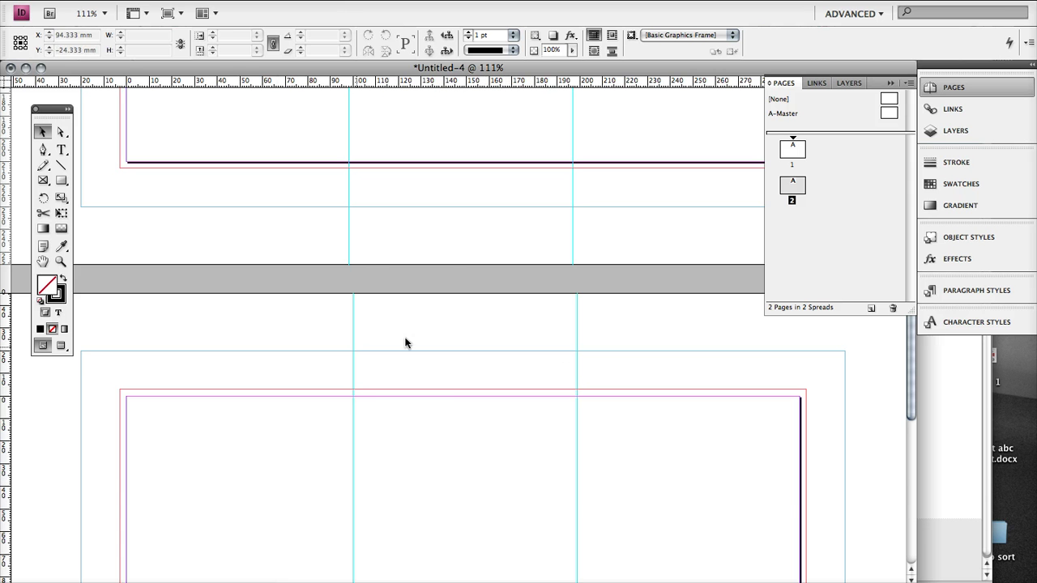
{"action": "scroll", "coordinate": [466, 351], "scroll_direction": "up", "scroll_amount": 3}
{"action": "scroll", "coordinate": [466, 351], "scroll_direction": "up", "scroll_amount": 15}
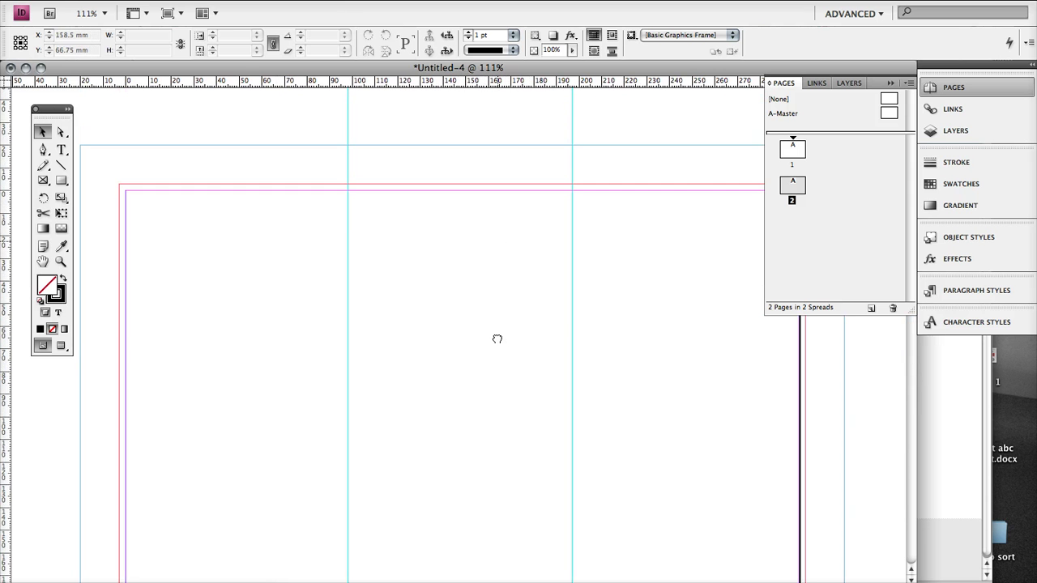
{"action": "left_click_drag", "start_coordinate": [384, 199], "coordinate": [409, 224]}
{"action": "key", "text": "super+space"}
{"action": "left_click_drag", "start_coordinate": [302, 109], "coordinate": [627, 254]}
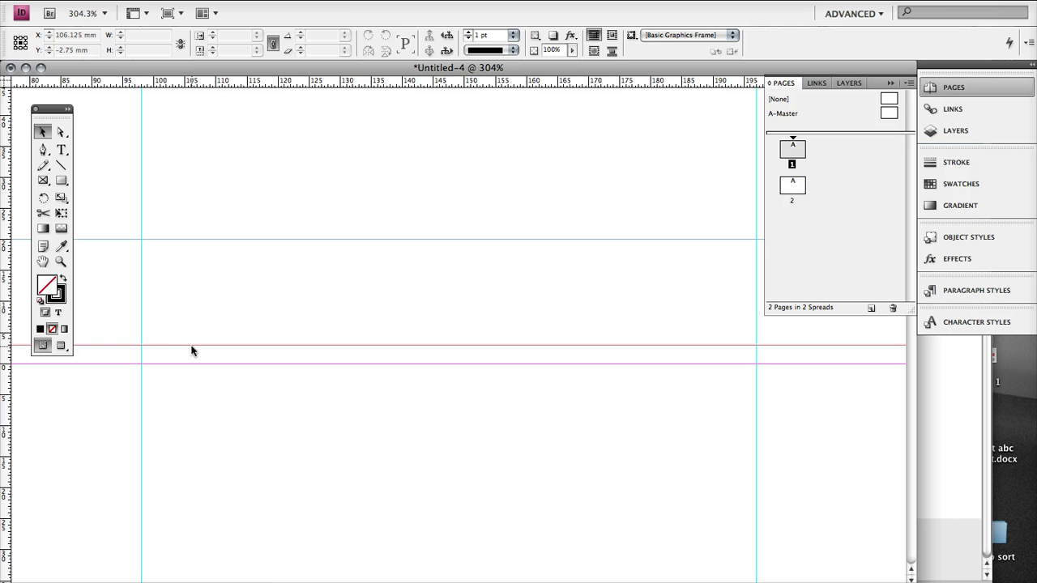
{"action": "key", "text": "w"}
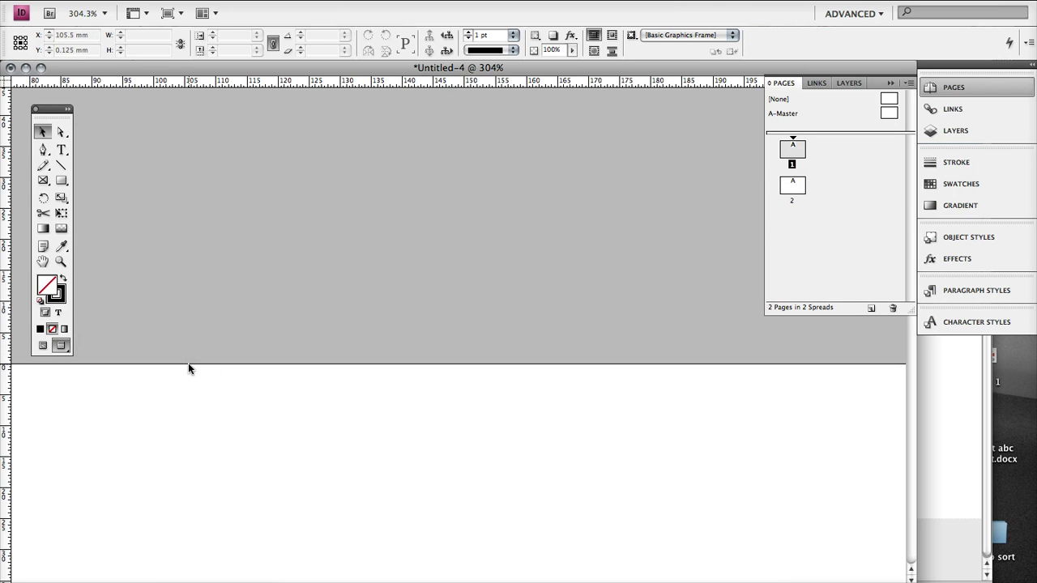
{"action": "key", "text": "w"}
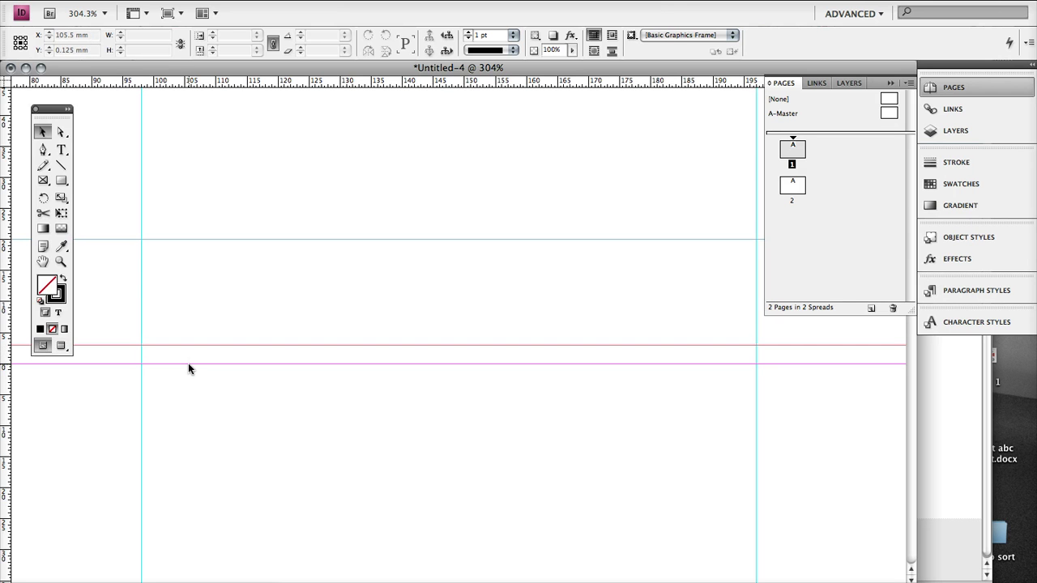
{"action": "left_click", "coordinate": [61, 346]}
Draw a short vertical line in the slug above the first fold guide.
{"action": "left_click", "coordinate": [45, 345]}
{"action": "left_click_drag", "start_coordinate": [187, 300], "coordinate": [409, 294]}
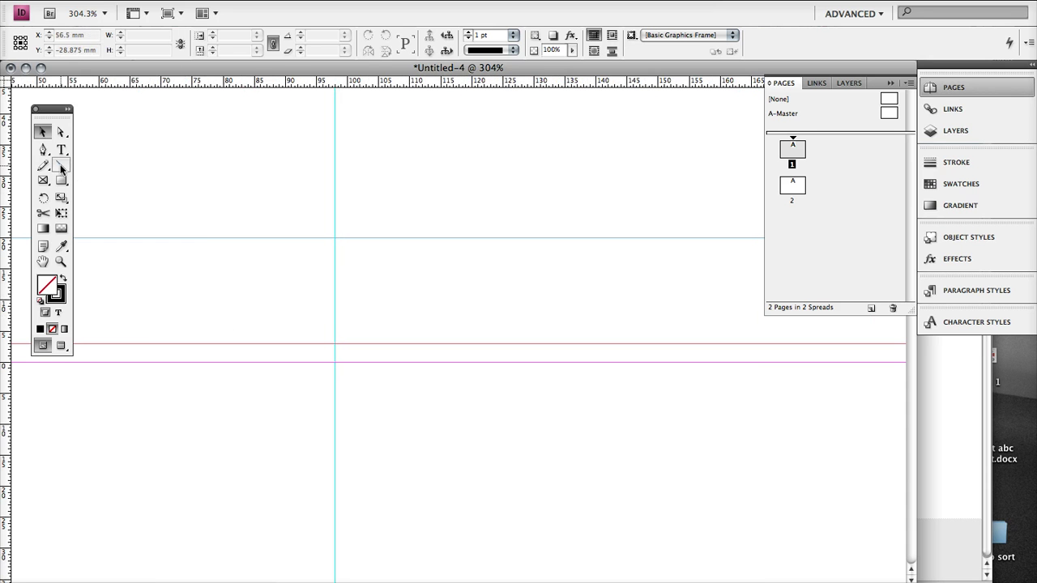
{"action": "left_click", "coordinate": [61, 165]}
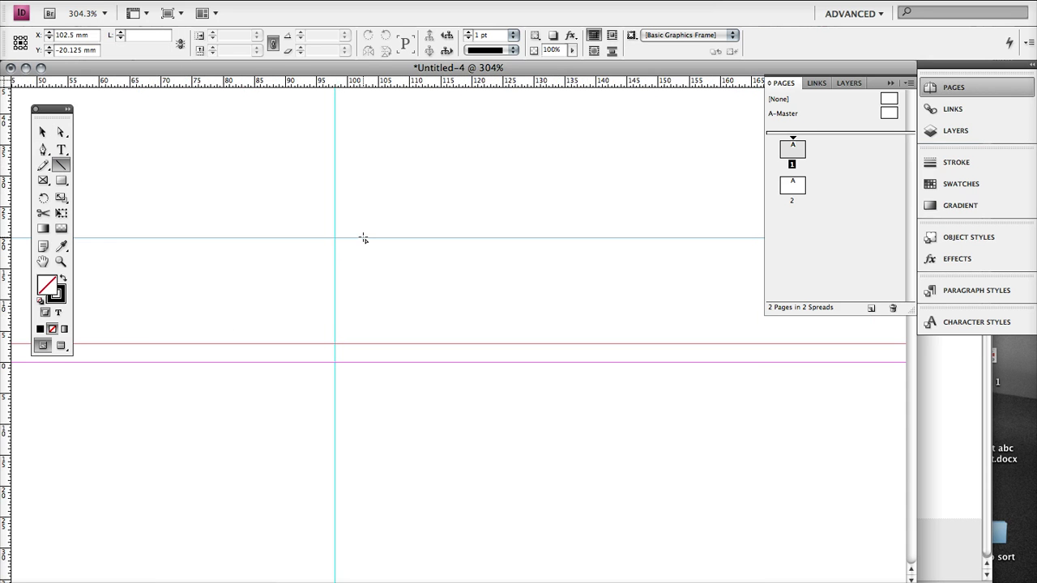
{"action": "left_click_drag", "start_coordinate": [364, 239], "coordinate": [370, 345]}
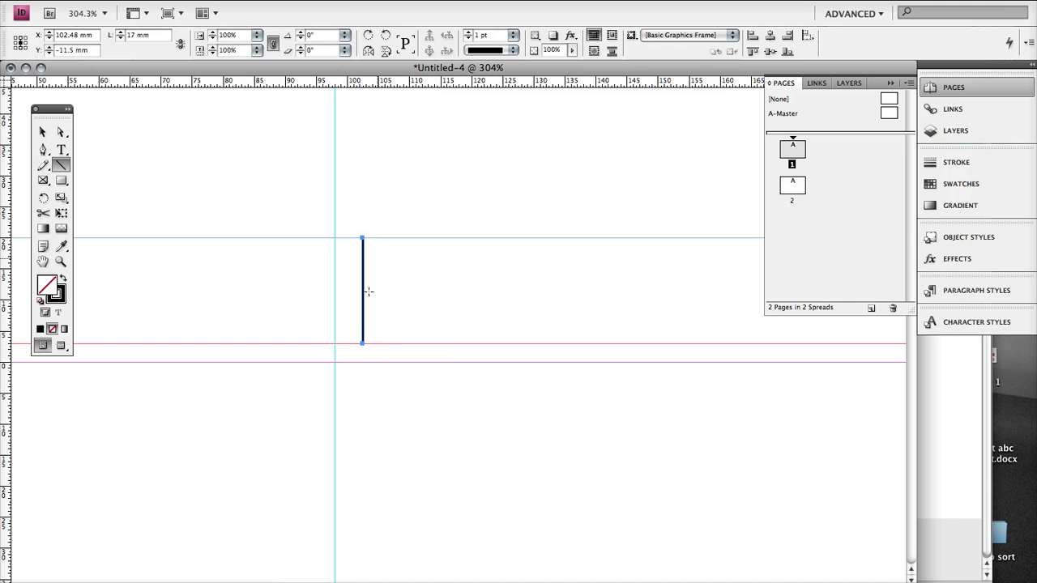
Style the line as a 0.25 pt dashed stroke with 5 pt dashes.
{"action": "left_click", "coordinate": [954, 162]}
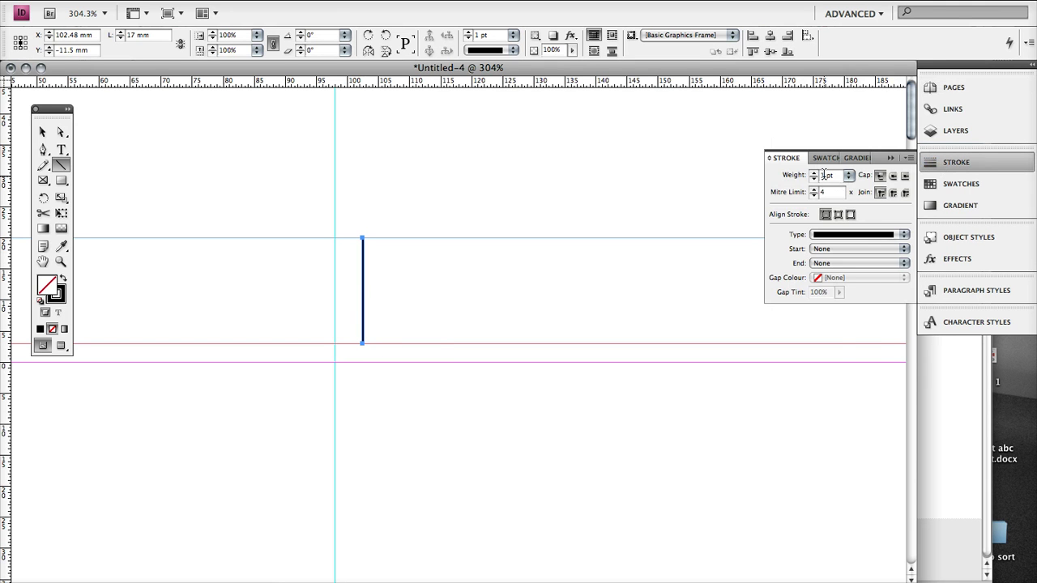
{"action": "left_click", "coordinate": [853, 179]}
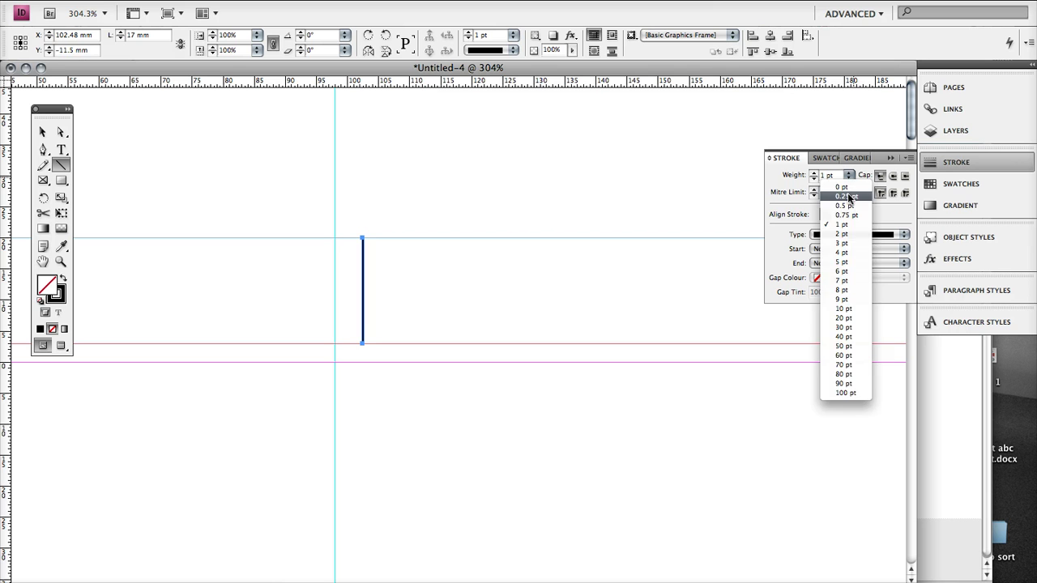
{"action": "left_click", "coordinate": [845, 200]}
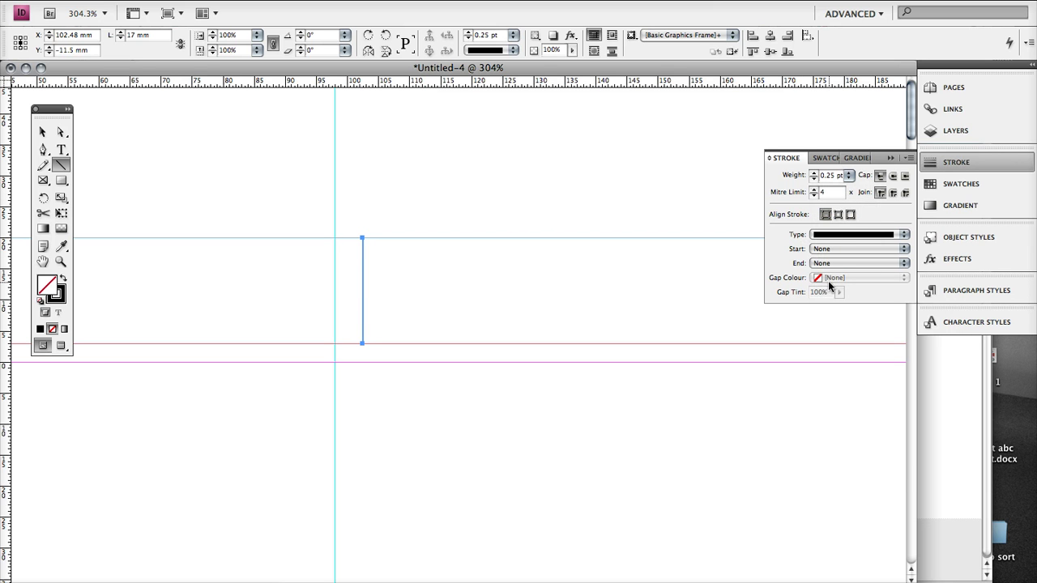
{"action": "left_click", "coordinate": [831, 235]}
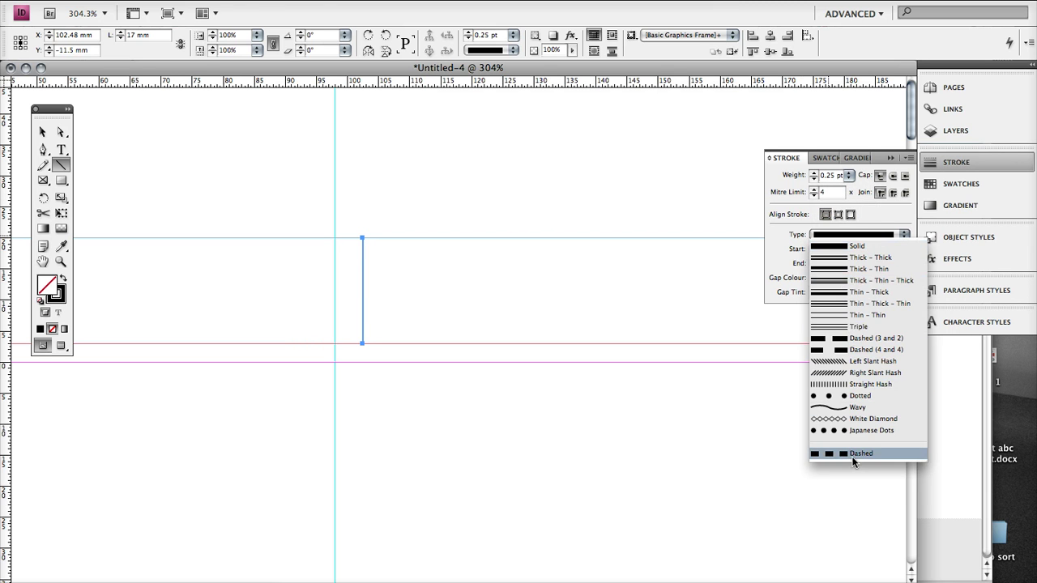
{"action": "left_click", "coordinate": [851, 456]}
{"action": "left_click", "coordinate": [43, 132]}
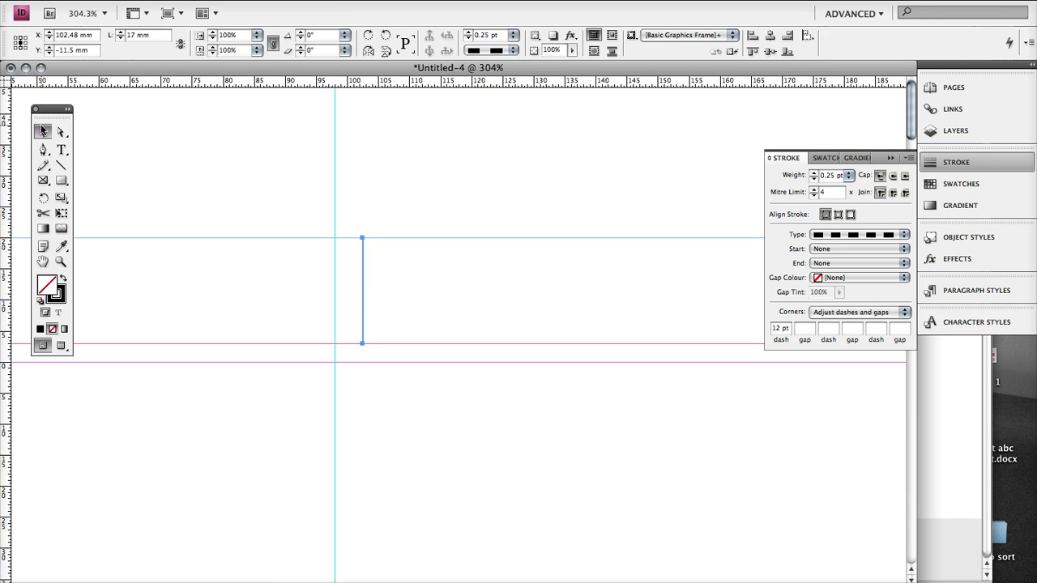
{"action": "left_click", "coordinate": [403, 292]}
{"action": "left_click_drag", "start_coordinate": [349, 273], "coordinate": [403, 302]}
Move the dashed mark aside and delete the stray solid line from the slug.
{"action": "left_click", "coordinate": [554, 149]}
{"action": "scroll", "coordinate": [486, 174], "scroll_direction": "right", "scroll_amount": 4}
{"action": "scroll", "coordinate": [340, 260], "scroll_direction": "left", "scroll_amount": 2}
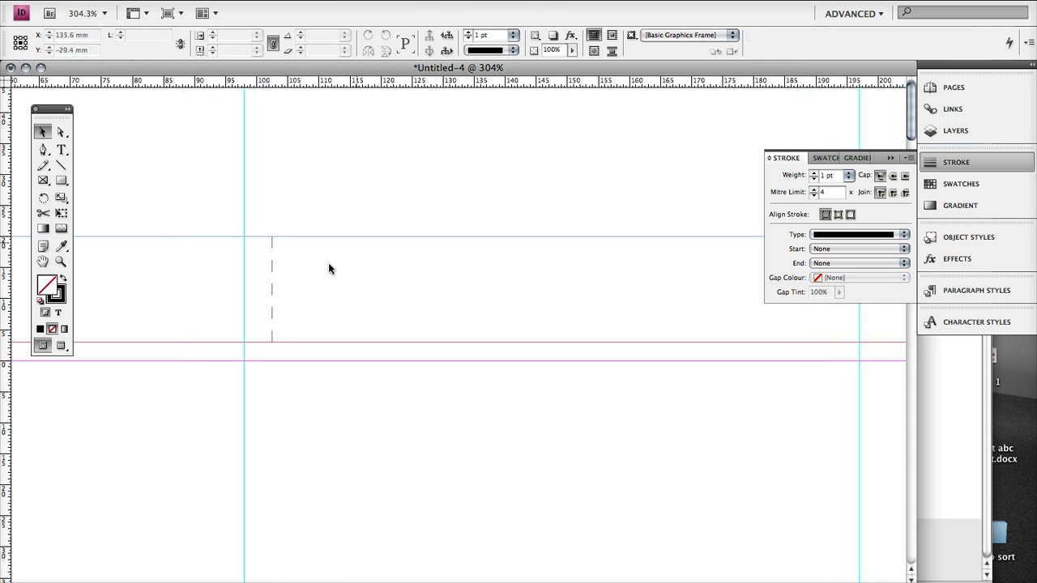
{"action": "double_click", "coordinate": [272, 290]}
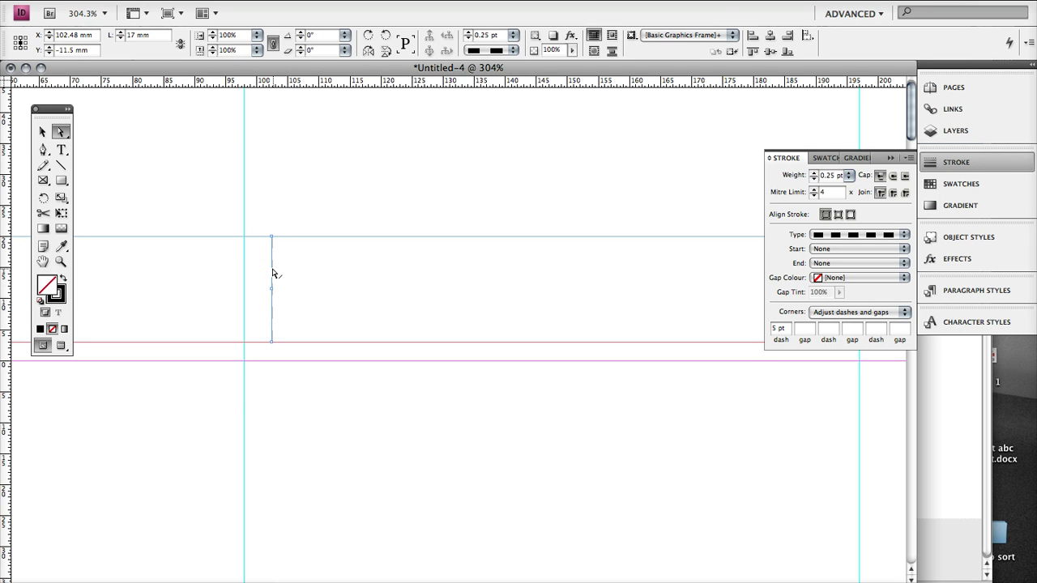
{"action": "left_click_drag", "start_coordinate": [273, 273], "coordinate": [707, 273]}
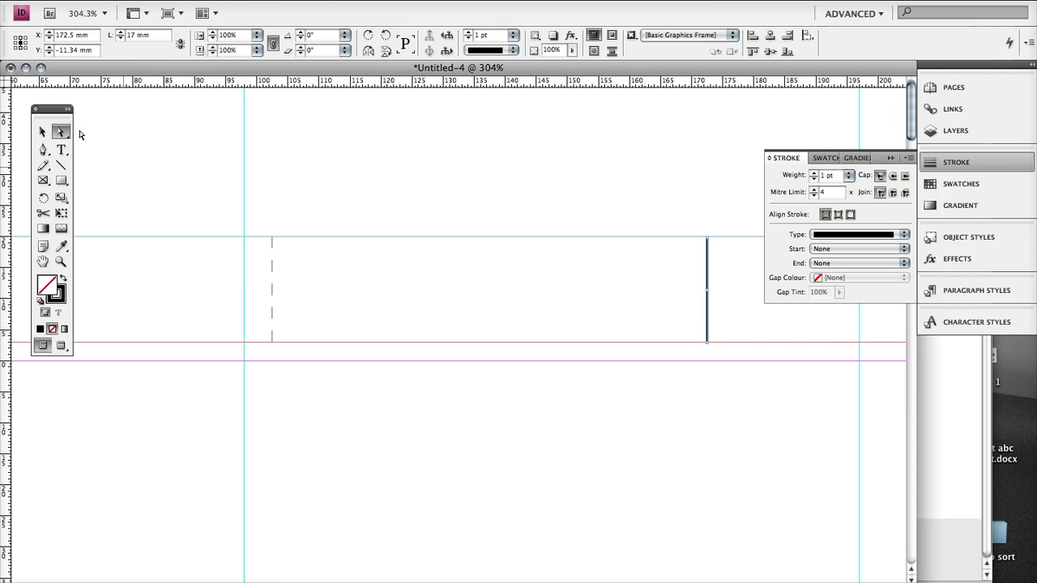
{"action": "left_click", "coordinate": [40, 132]}
{"action": "left_click", "coordinate": [347, 156]}
{"action": "left_click_drag", "start_coordinate": [629, 278], "coordinate": [728, 293]}
{"action": "key", "text": "Delete"}
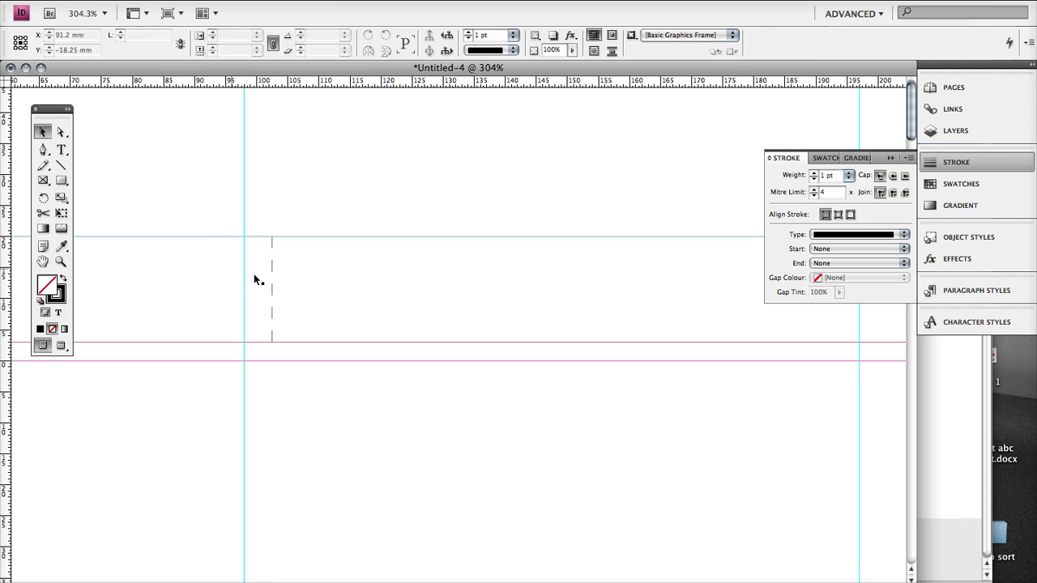
Place the dashed mark on the first fold guide and a copy on the second.
{"action": "mouse_move", "coordinate": [272, 264]}
{"action": "left_mouse_down"}
{"action": "mouse_move", "coordinate": [248, 270]}
{"action": "mouse_move", "coordinate": [563, 270]}
{"action": "left_mouse_up"}
{"action": "left_click_drag", "start_coordinate": [642, 273], "coordinate": [404, 269]}
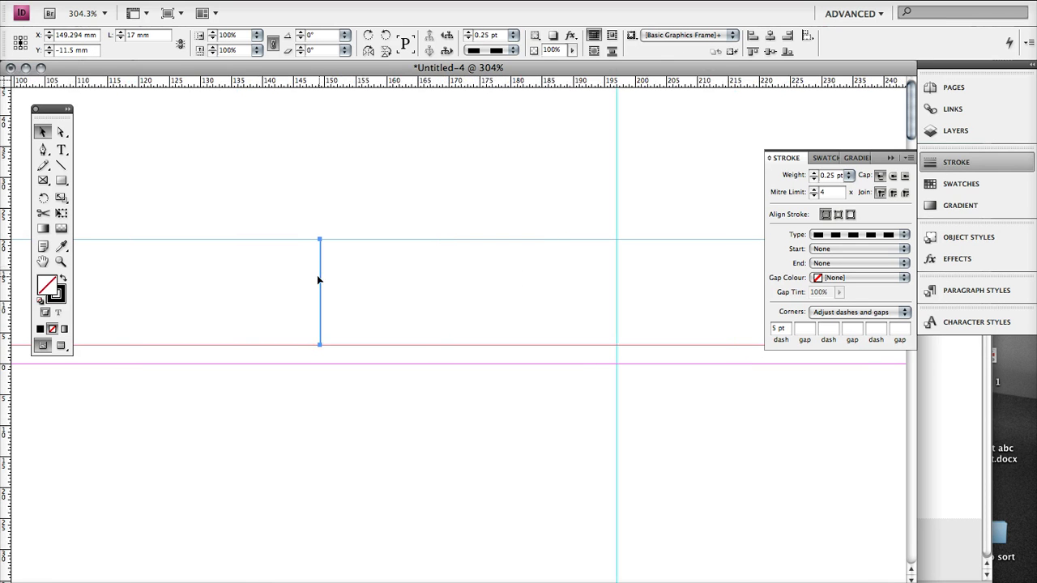
{"action": "left_click_drag", "start_coordinate": [320, 280], "coordinate": [616, 280]}
{"action": "key", "text": "super+0"}
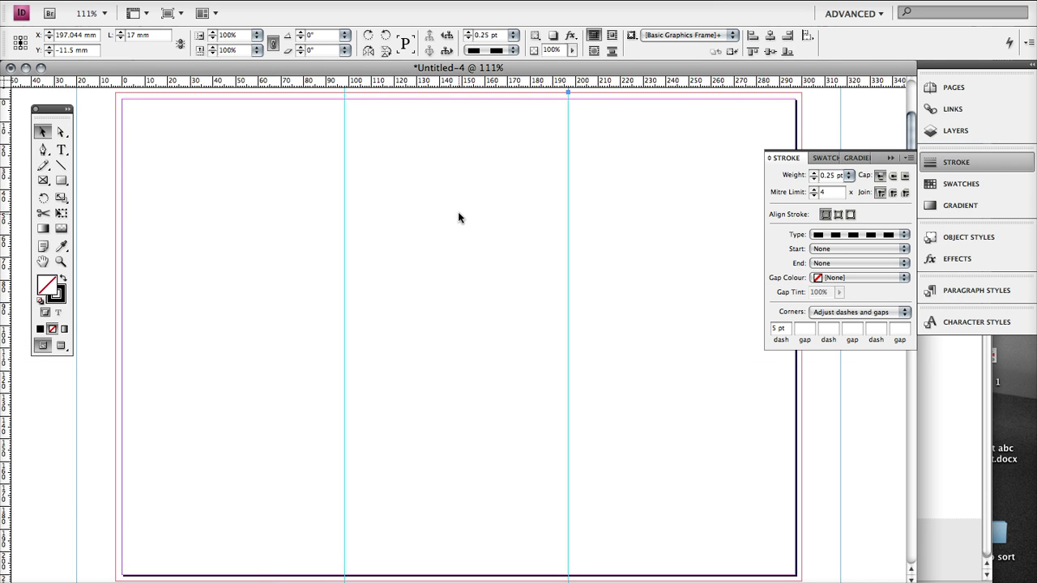
Copy both dashed fold marks and place the pair in the slug below page 1.
{"action": "left_click_drag", "start_coordinate": [458, 212], "coordinate": [472, 302]}
{"action": "left_click_drag", "start_coordinate": [310, 115], "coordinate": [616, 244]}
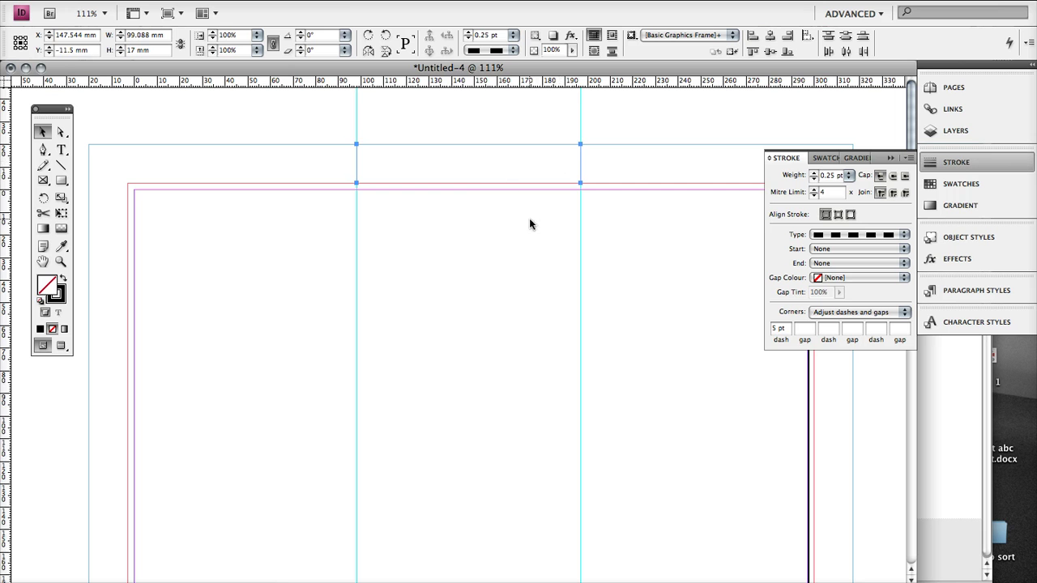
{"action": "key", "text": "super+v"}
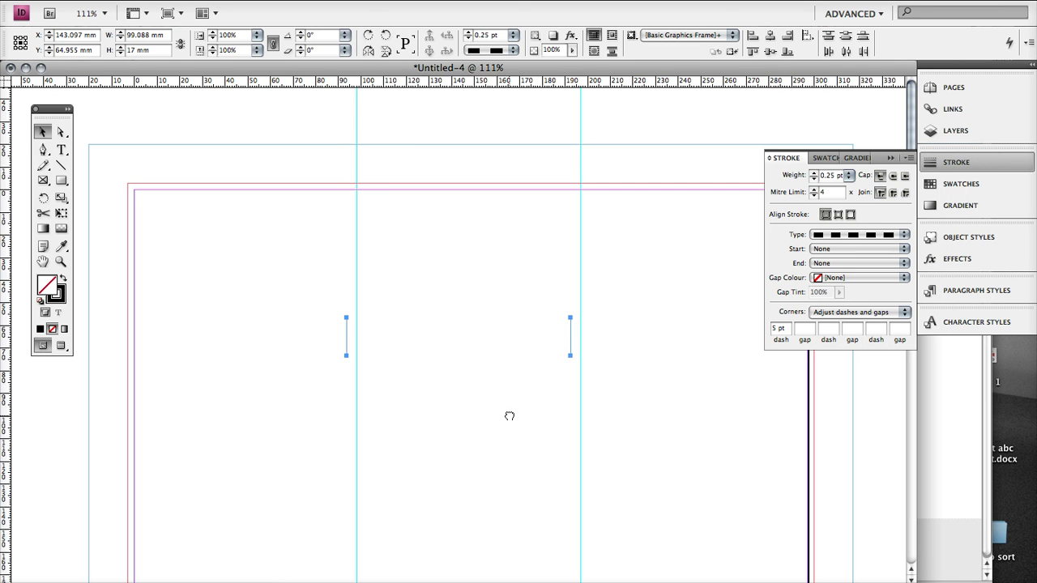
{"action": "left_click_drag", "start_coordinate": [509, 415], "coordinate": [508, 229]}
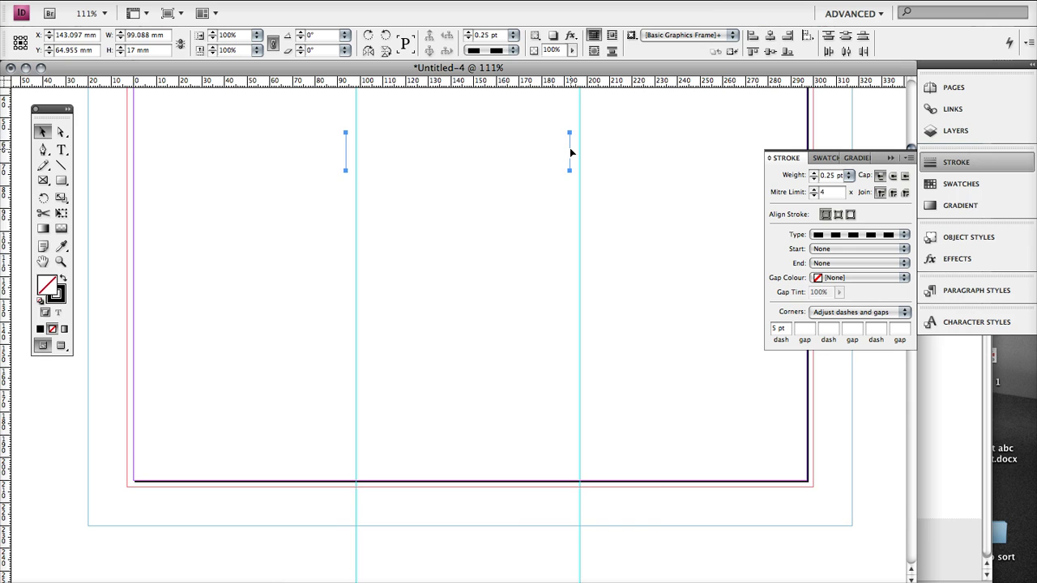
{"action": "left_click_drag", "start_coordinate": [570, 151], "coordinate": [577, 507]}
{"action": "scroll", "coordinate": [512, 342], "scroll_direction": "down", "scroll_amount": 8}
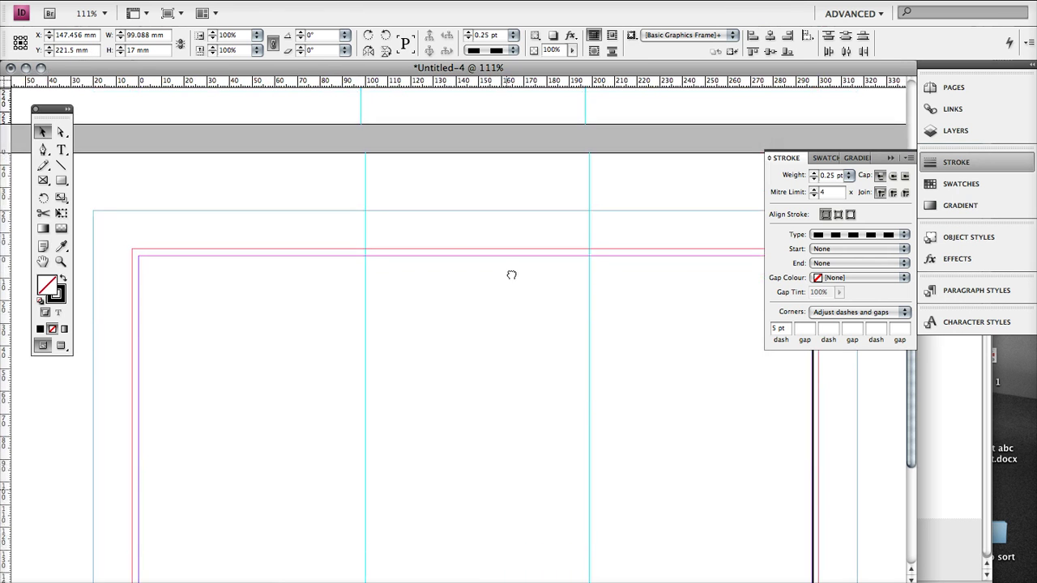
{"action": "scroll", "coordinate": [511, 275], "scroll_direction": "up", "scroll_amount": 2}
Paste the fold marks into page 2's top slug and bottom slug.
{"action": "key", "text": "super+v"}
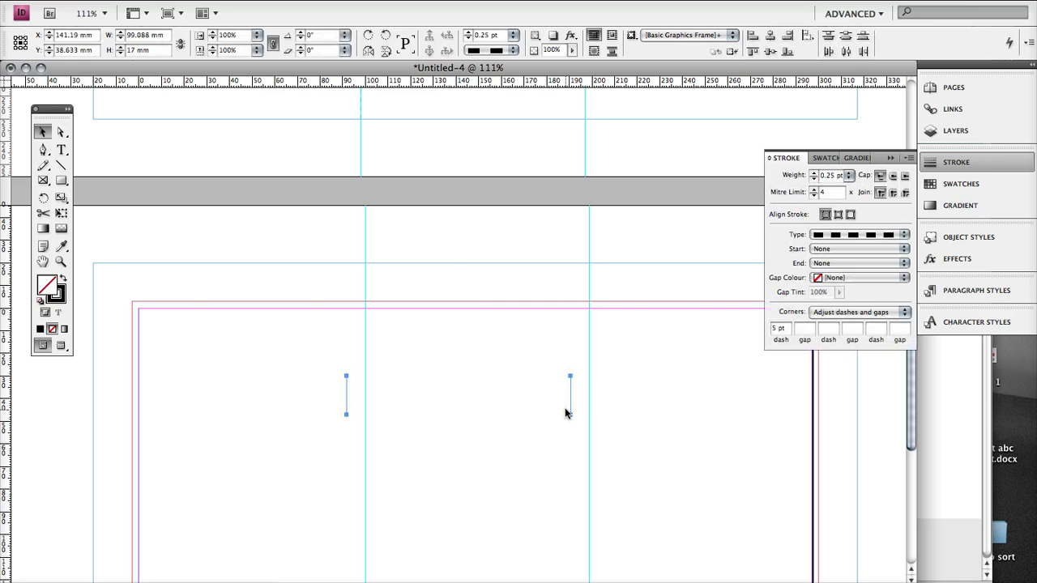
{"action": "left_click_drag", "start_coordinate": [569, 405], "coordinate": [587, 289]}
{"action": "scroll", "coordinate": [488, 486], "scroll_direction": "up", "scroll_amount": 10}
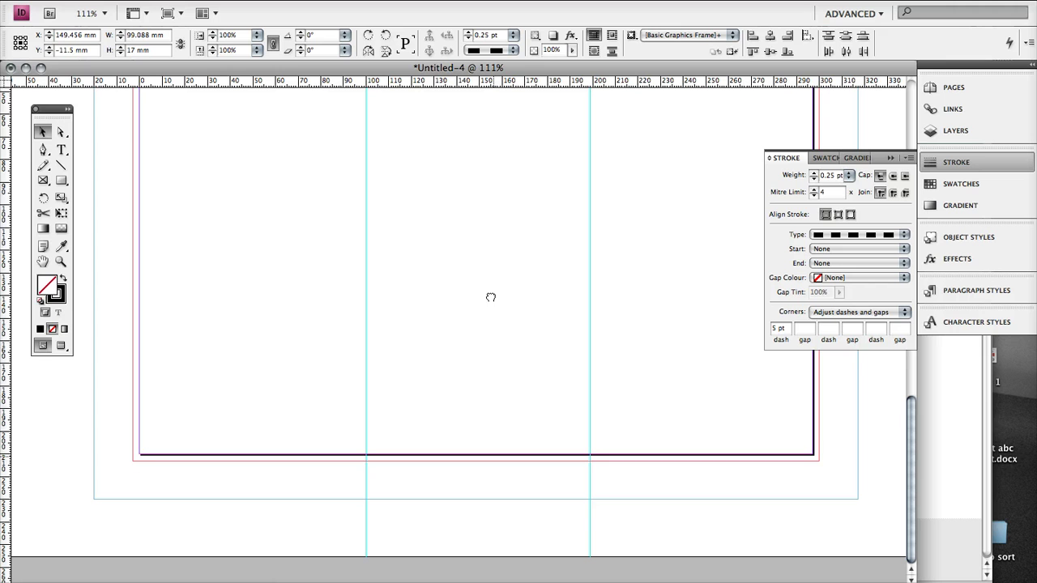
{"action": "key", "text": "super+v"}
{"action": "mouse_move", "coordinate": [572, 319]}
{"action": "left_mouse_down"}
{"action": "mouse_move", "coordinate": [586, 364]}
{"action": "mouse_move", "coordinate": [590, 482]}
{"action": "left_mouse_up"}
Zoom in and select a fold mark to check the placed marks' settings.
{"action": "left_click", "coordinate": [499, 377]}
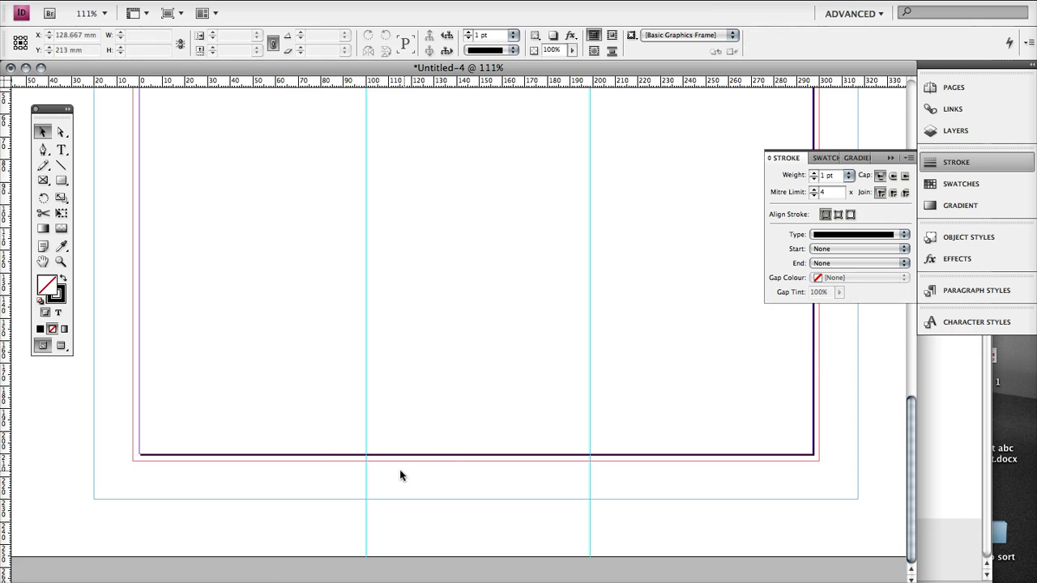
{"action": "left_click_drag", "start_coordinate": [322, 417], "coordinate": [455, 516]}
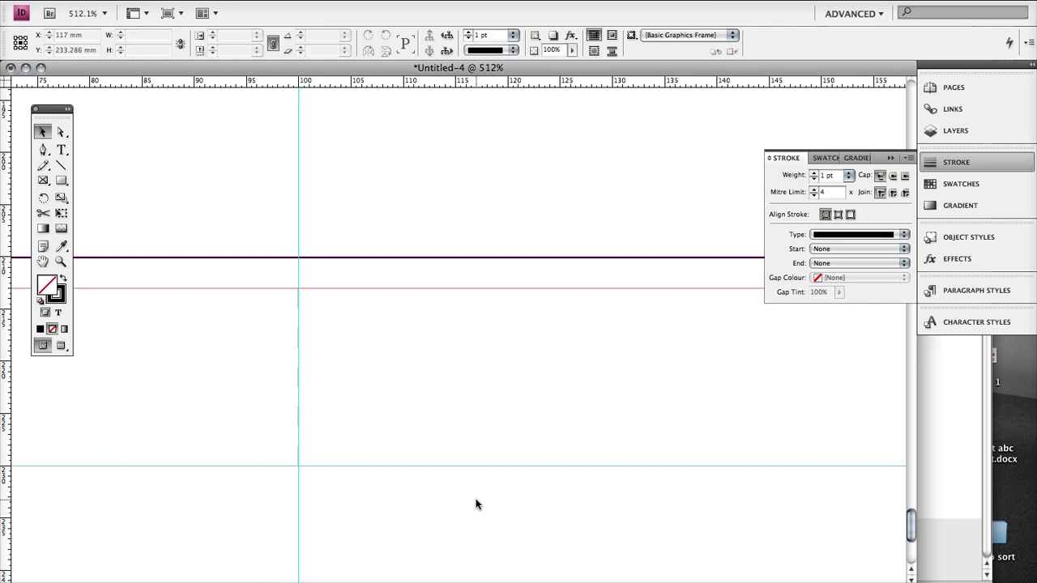
{"action": "key", "text": "super+0"}
{"action": "scroll", "coordinate": [451, 224], "scroll_direction": "down", "scroll_amount": 5}
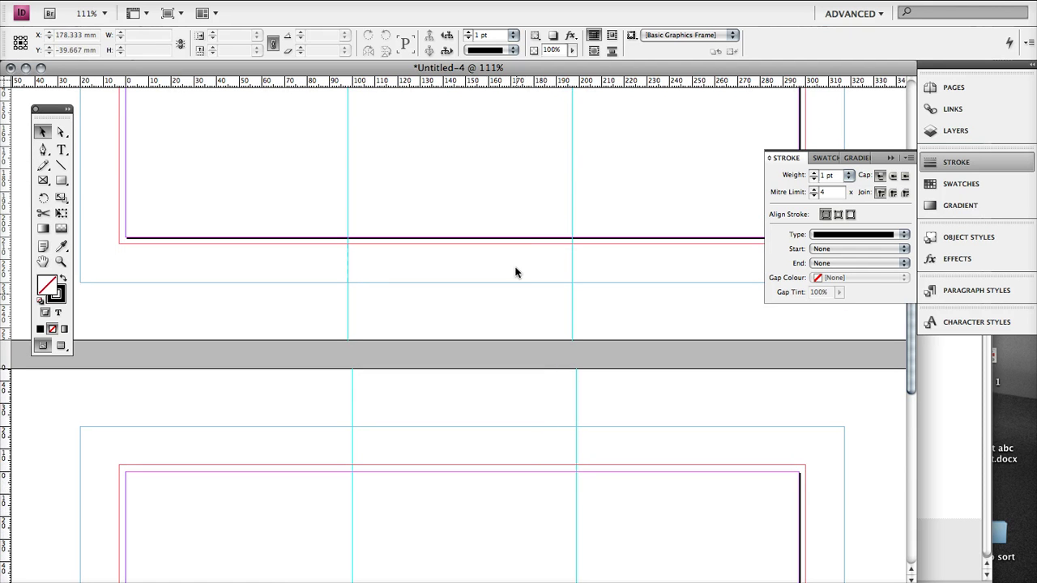
{"action": "left_click", "coordinate": [572, 273]}
{"action": "left_click", "coordinate": [285, 515]}
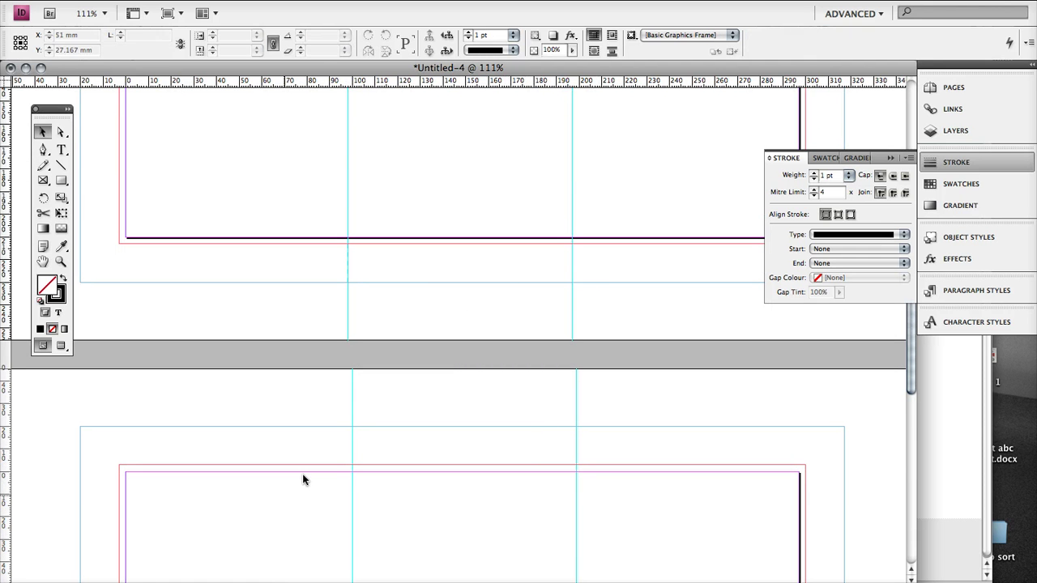
{"action": "scroll", "coordinate": [482, 238], "scroll_direction": "up", "scroll_amount": 8}
{"action": "left_click_drag", "start_coordinate": [481, 203], "coordinate": [482, 303]}
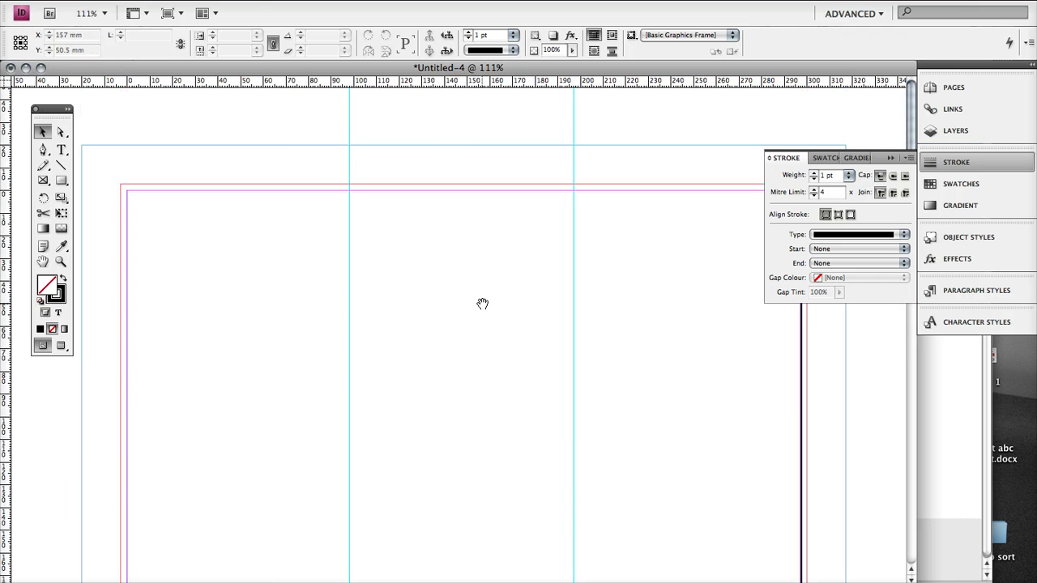
Start a Smallest File Size PDF export to Untitled-4.pdf on the Desktop, all pages.
{"action": "left_click", "coordinate": [113, 0]}
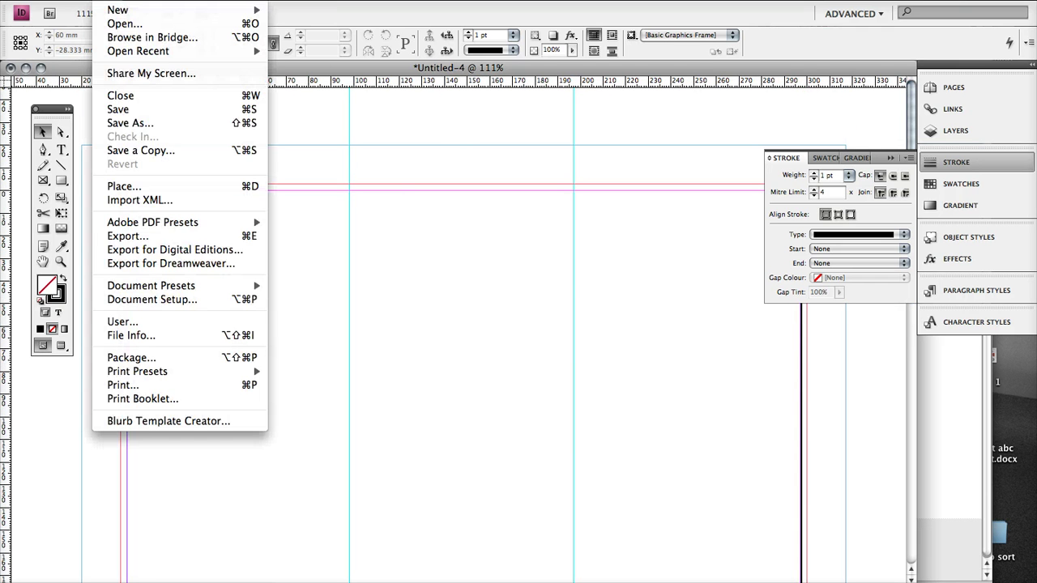
{"action": "mouse_move", "coordinate": [161, 222]}
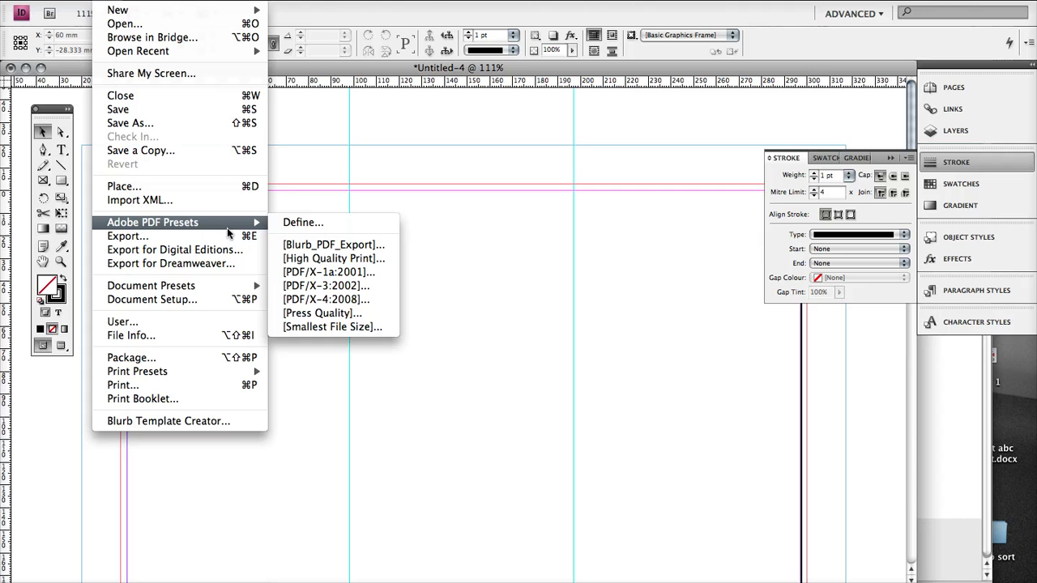
{"action": "left_click", "coordinate": [340, 332]}
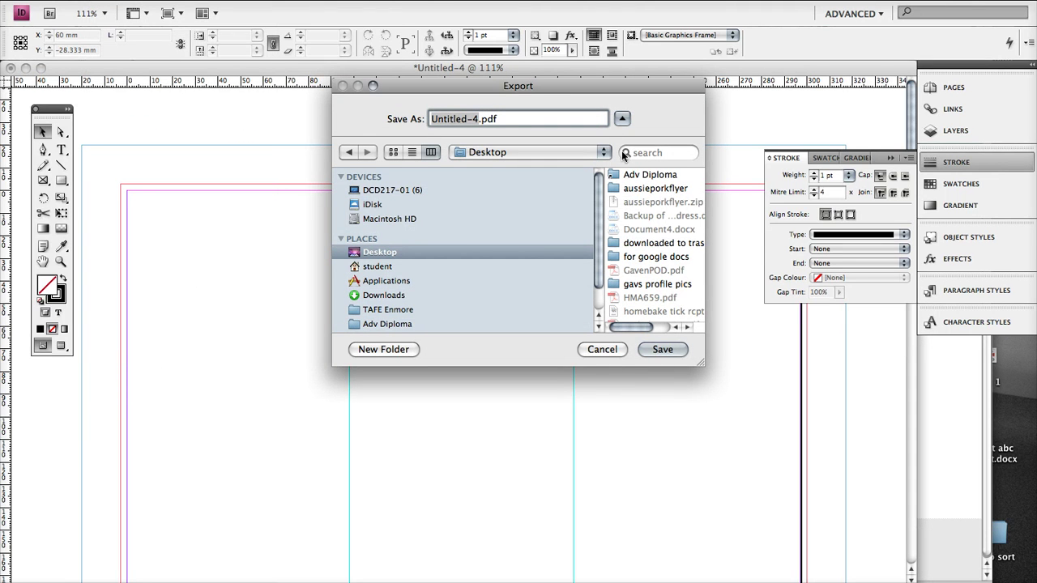
{"action": "left_click", "coordinate": [653, 350]}
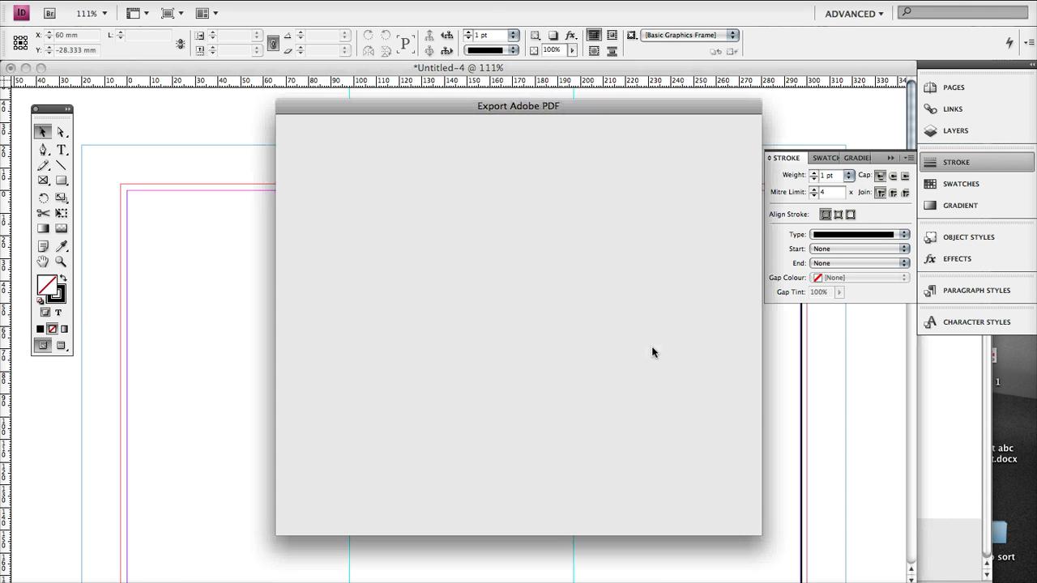
{"action": "left_click", "coordinate": [414, 298]}
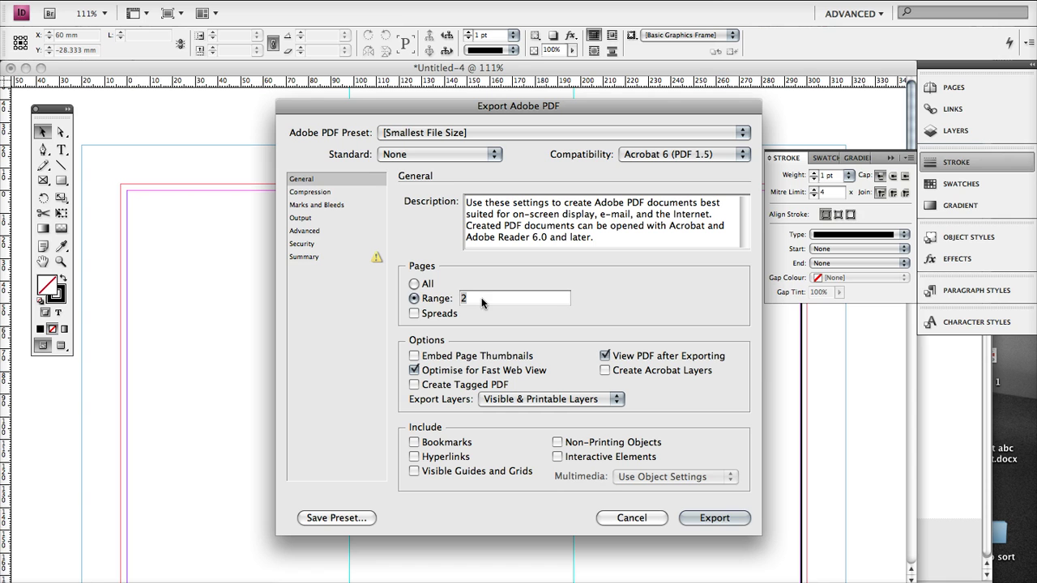
{"action": "left_click", "coordinate": [413, 285]}
Enable crop and registration marks, page information, document bleed and slug, then export.
{"action": "left_click", "coordinate": [317, 207]}
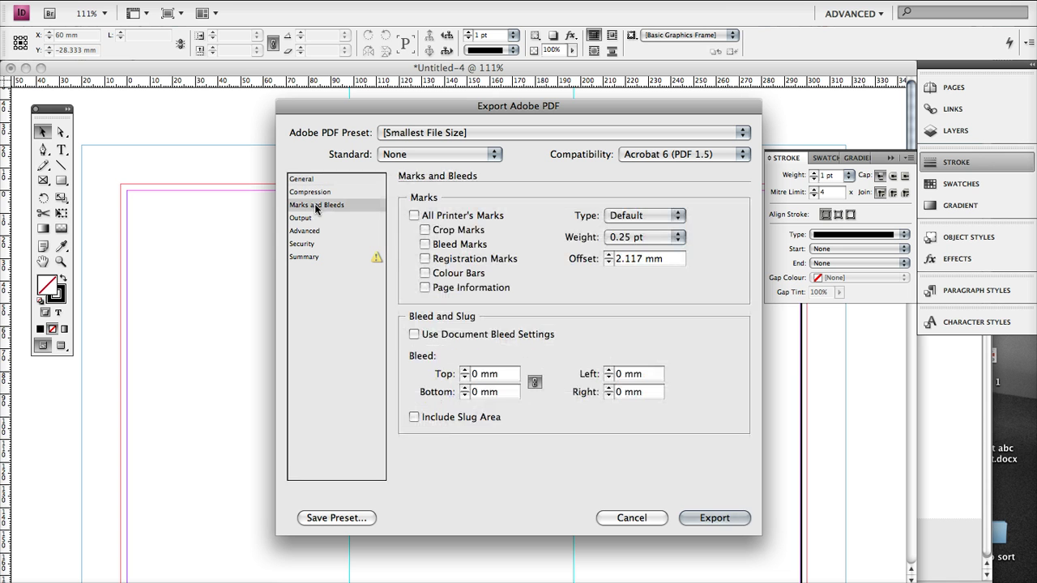
{"action": "left_click", "coordinate": [458, 233]}
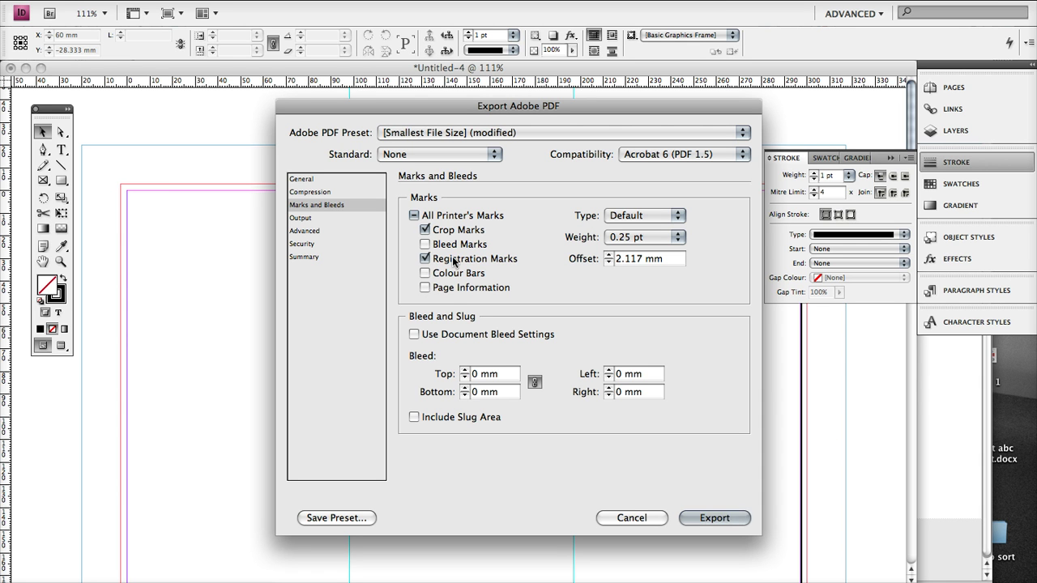
{"action": "left_click", "coordinate": [452, 287]}
{"action": "left_click", "coordinate": [414, 335]}
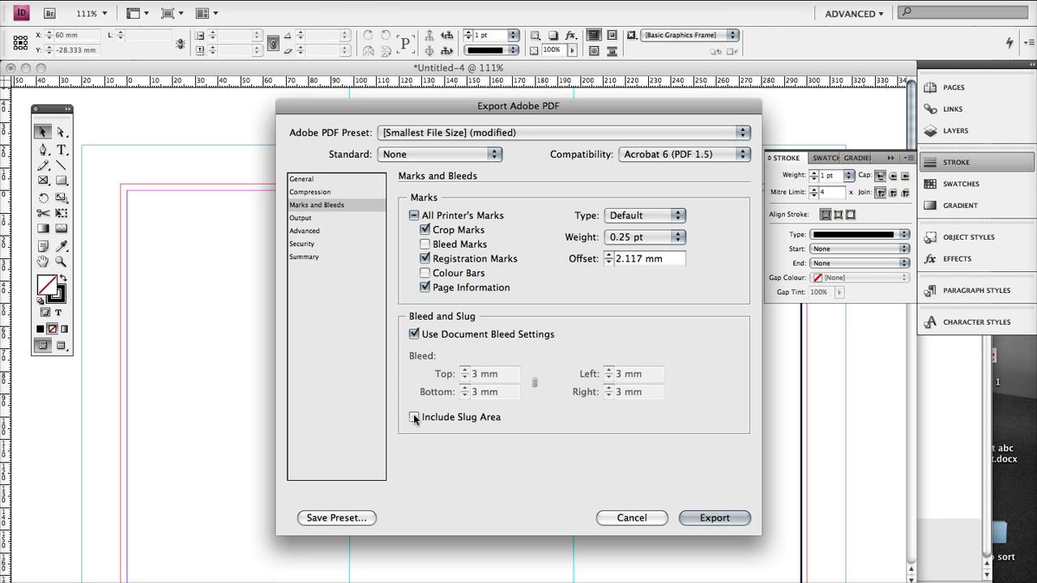
{"action": "left_click", "coordinate": [414, 417]}
{"action": "left_click", "coordinate": [317, 179]}
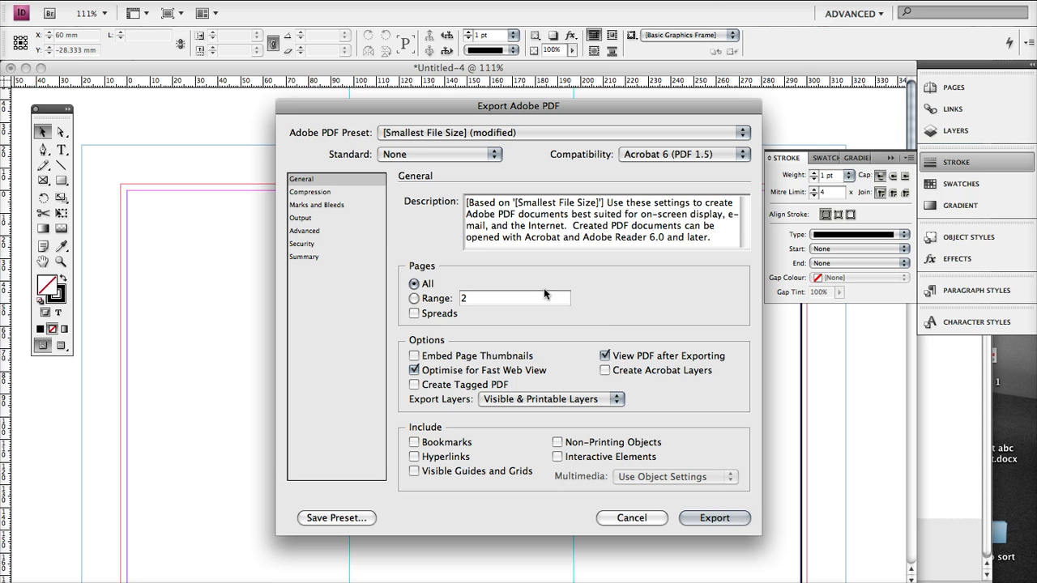
{"action": "left_click", "coordinate": [322, 193]}
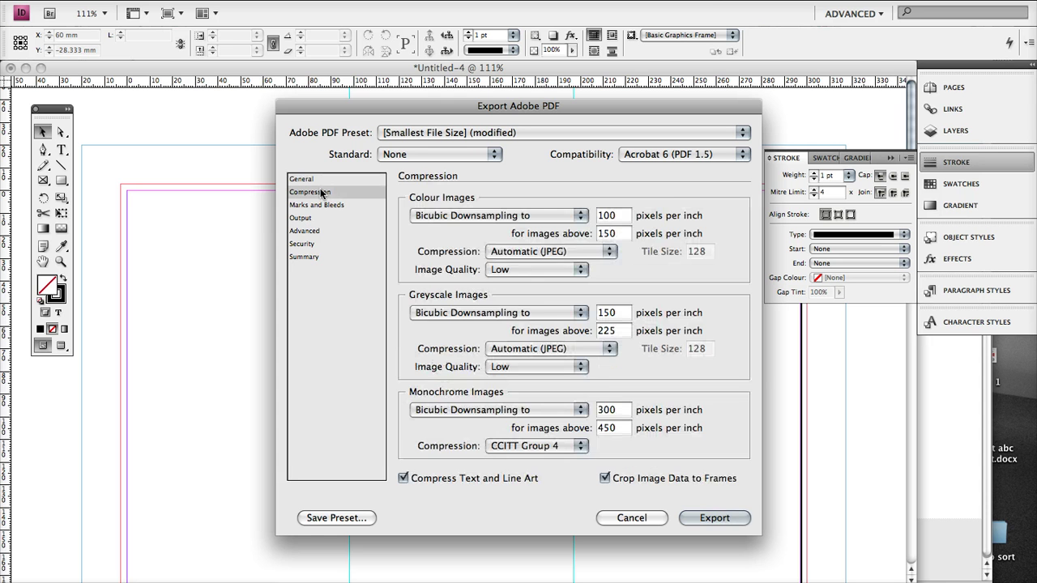
{"action": "left_click", "coordinate": [332, 205]}
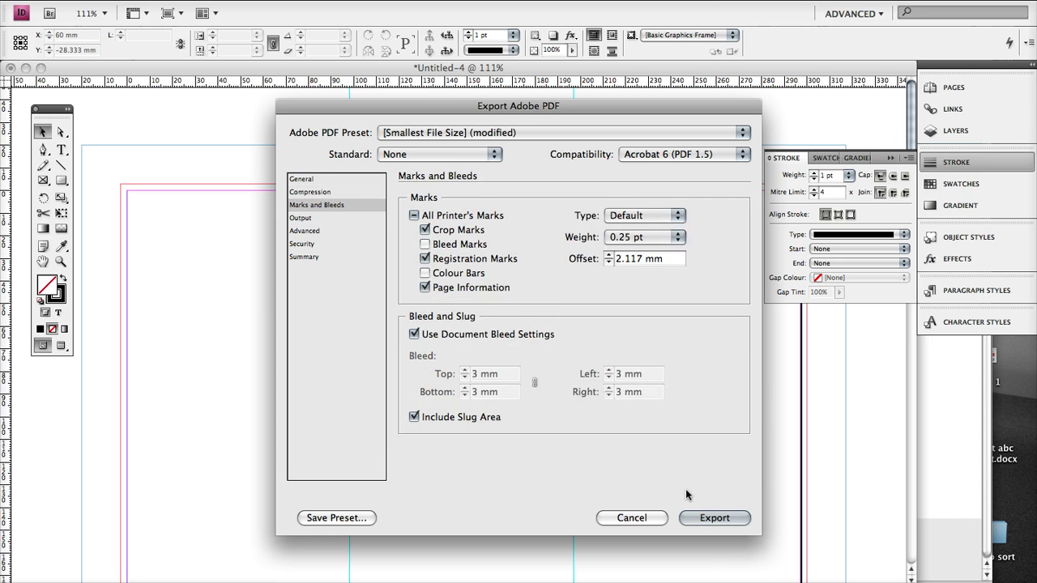
{"action": "left_click", "coordinate": [723, 520]}
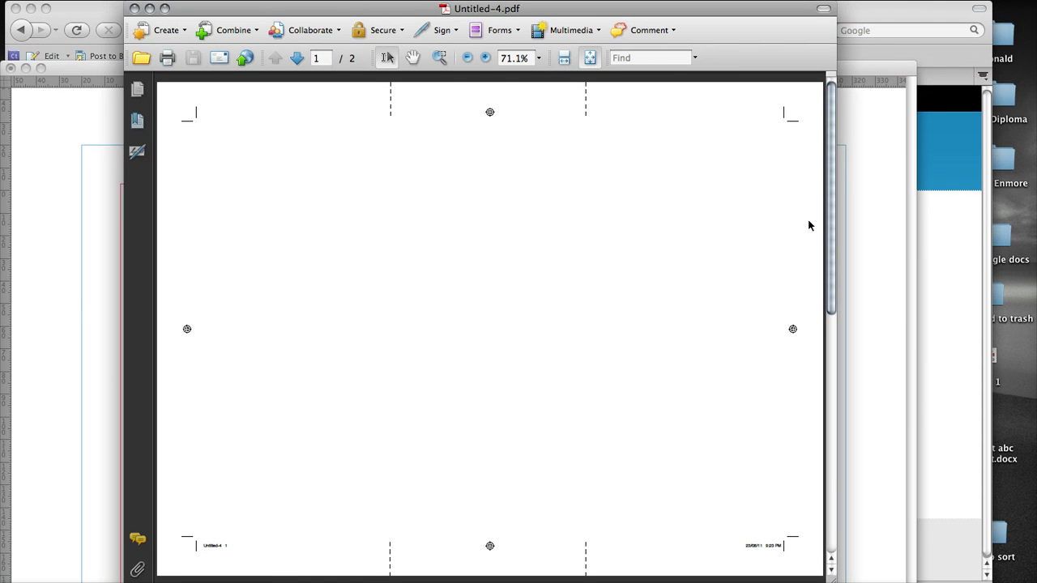
Scroll from page 1 to page 2 of Untitled-4.pdf to inspect the marks.
{"action": "left_click_drag", "start_coordinate": [830, 225], "coordinate": [829, 481]}
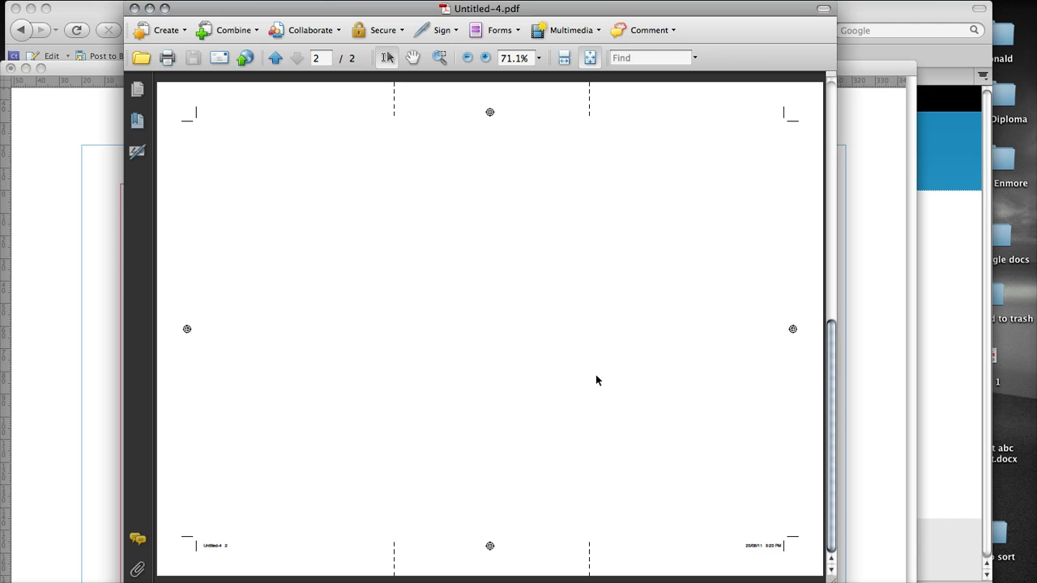
{"action": "scroll", "coordinate": [596, 380], "scroll_direction": "up", "scroll_amount": 3}
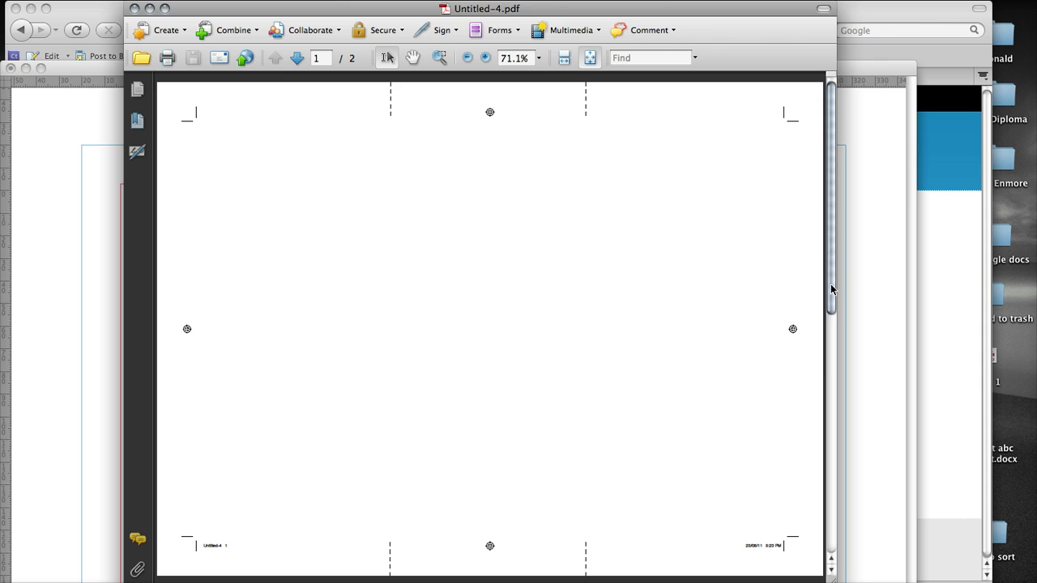
{"action": "left_click_drag", "start_coordinate": [830, 289], "coordinate": [830, 531]}
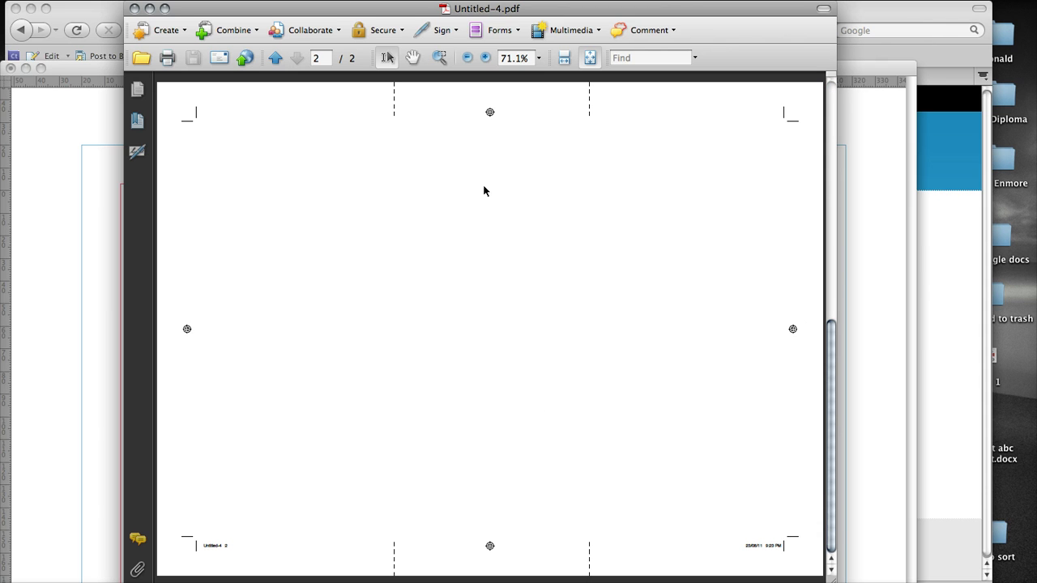